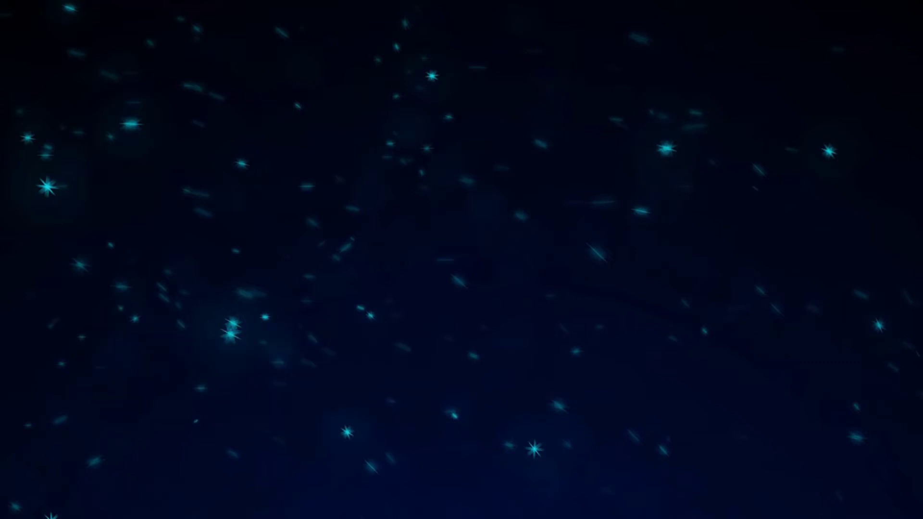
Step: Add the note 'CARA MENGEDIT BIO BAYI' beside the design, nudged slightly left and down
type("CARA MENGEDIT BIO BAYI")
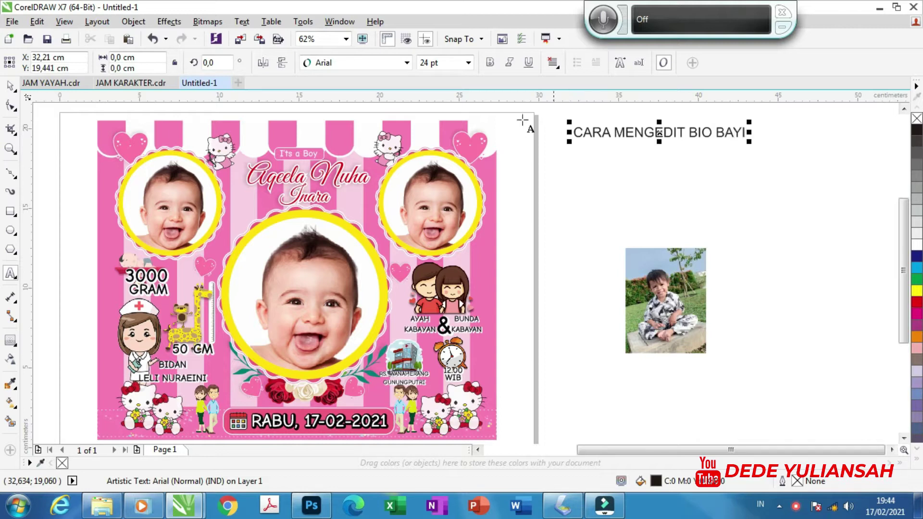
left_click(8, 88)
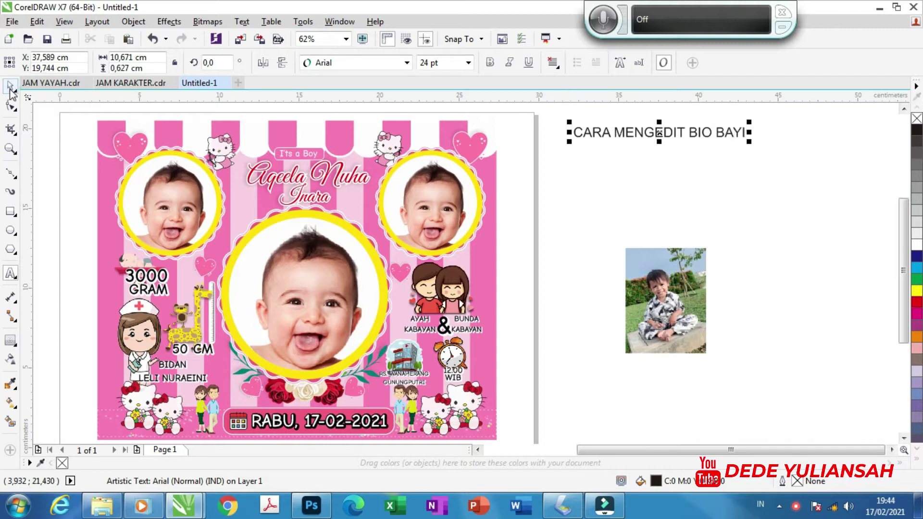
left_click_drag(698, 137, 682, 154)
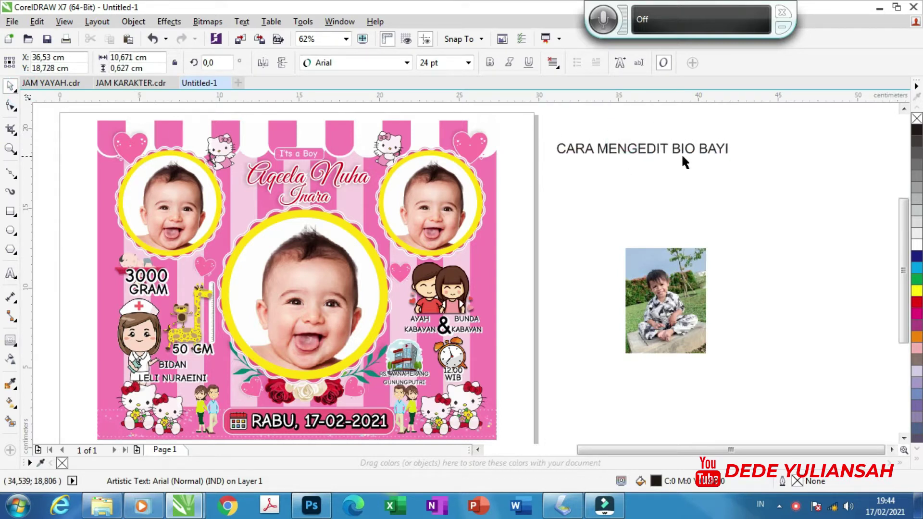
scroll(726, 152, "up", 3)
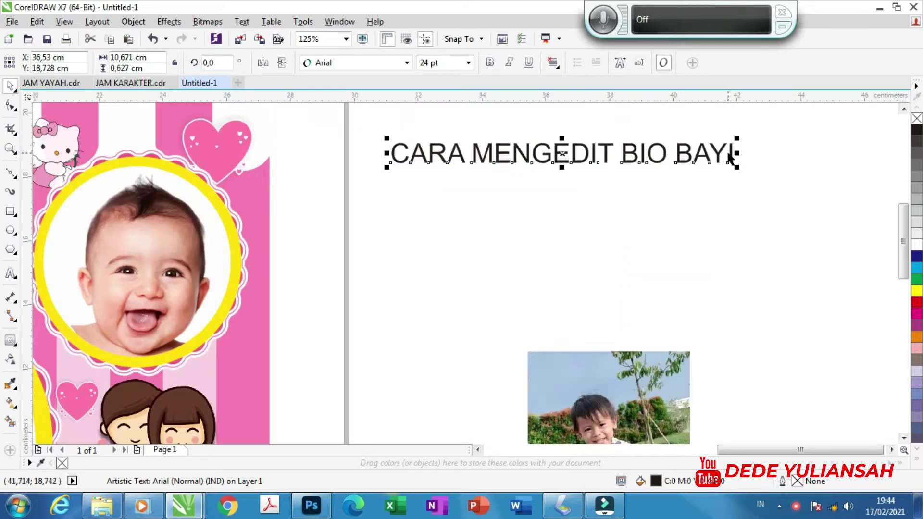
Step: Add 'SIMAK YA....' as a second line under the note
double_click(729, 153)
key("Return")
type("IMAK YA....")
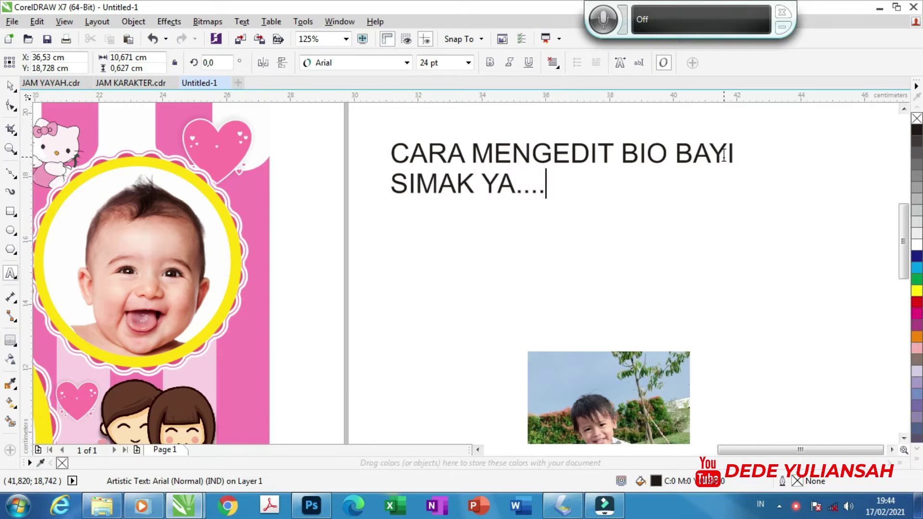
left_click(9, 86)
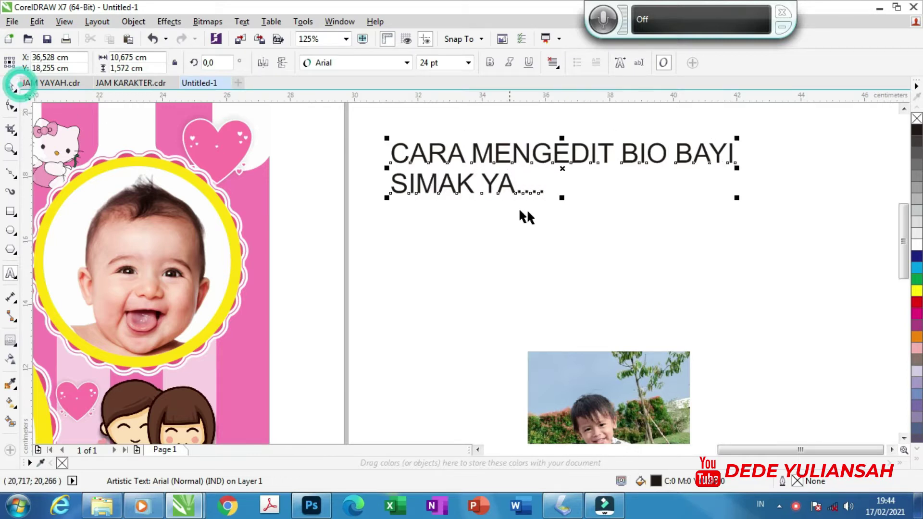
Step: Ungroup the whole baby bio design into its separate parts
scroll(565, 225, "down", 3)
left_click(668, 268)
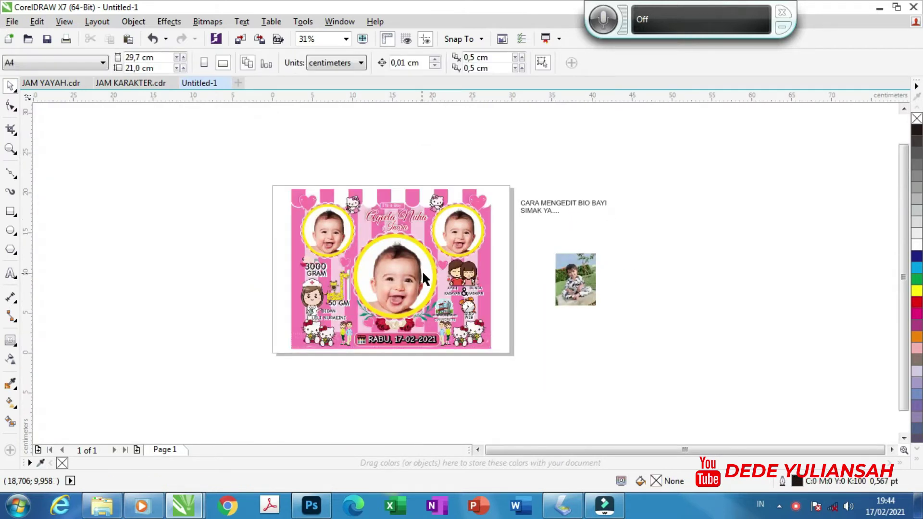
scroll(427, 293, "up", 1)
scroll(436, 265, "down", 1)
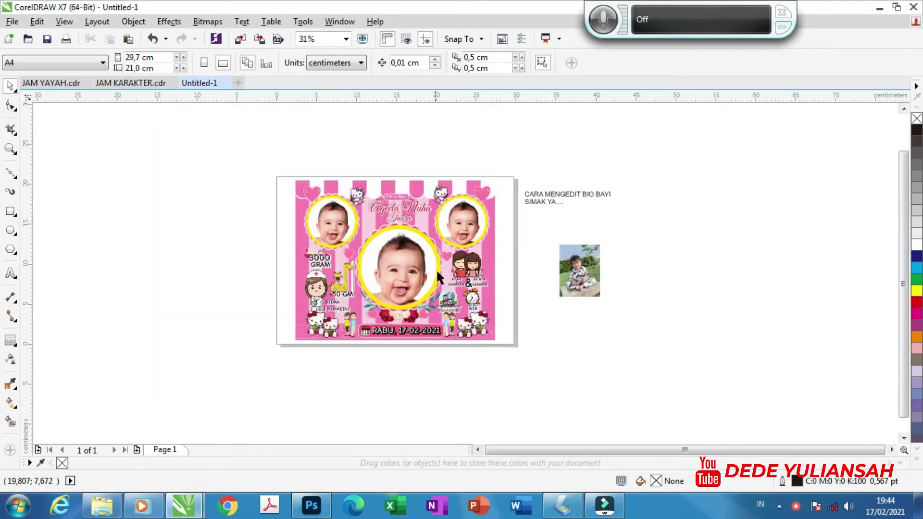
scroll(440, 250, "up", 1)
left_click(438, 254)
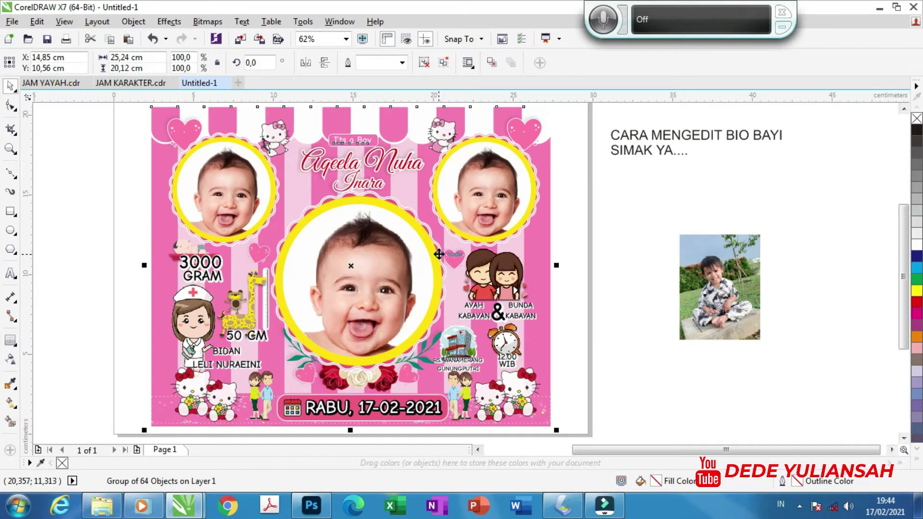
right_click(439, 254)
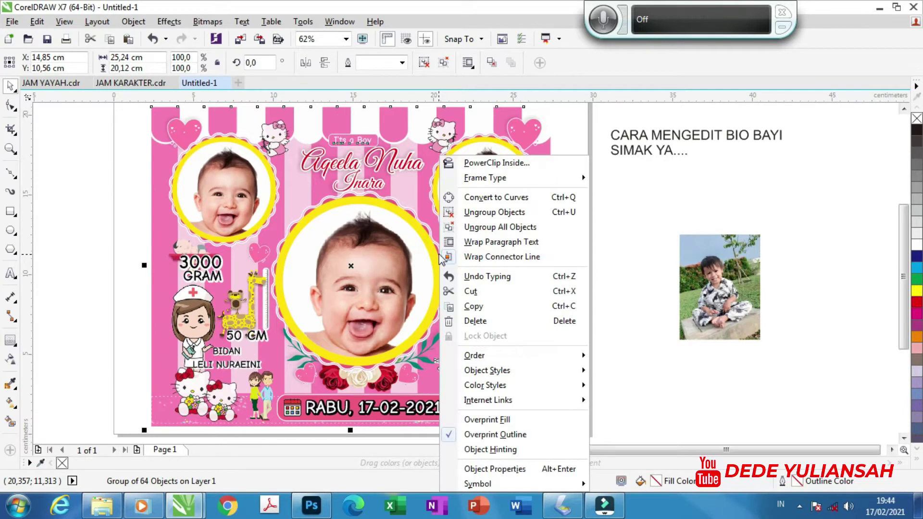
left_click(513, 215)
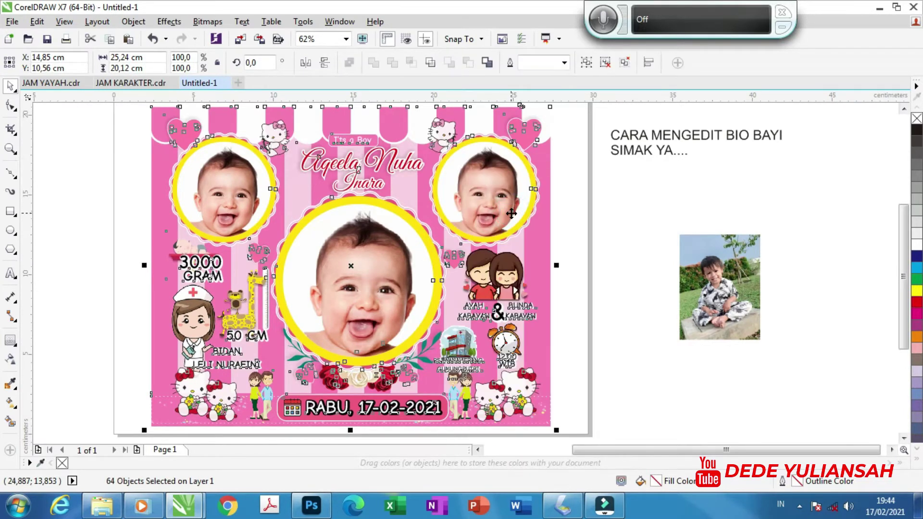
Step: Ungroup the top-right baby photo frame group
left_click(645, 214)
scroll(504, 210, "up", 1)
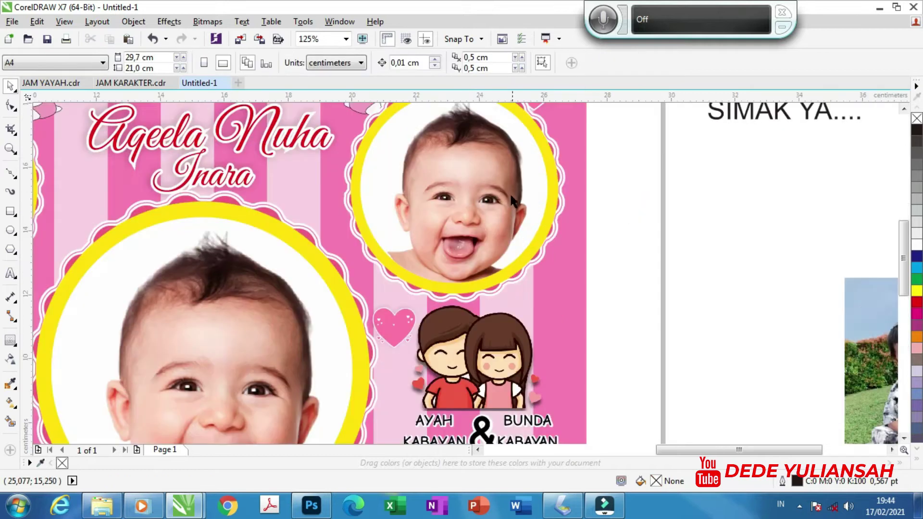
left_click(505, 211)
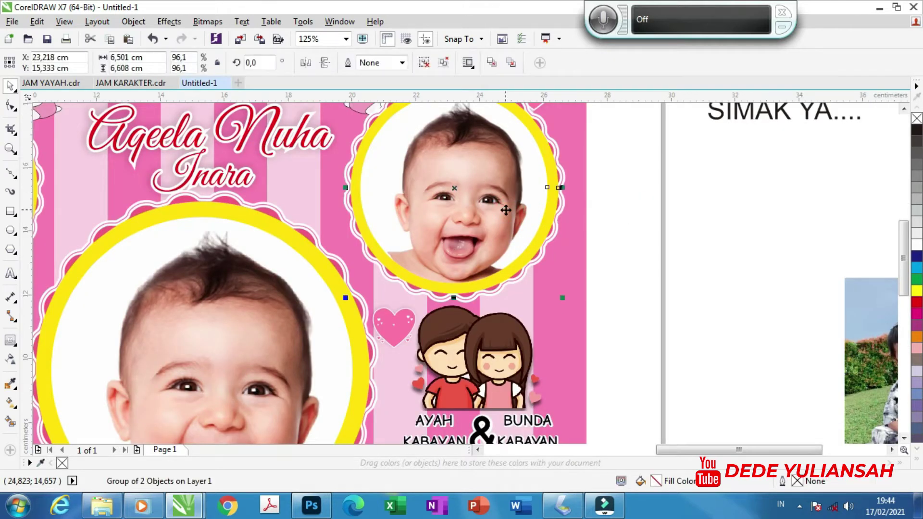
right_click(505, 210)
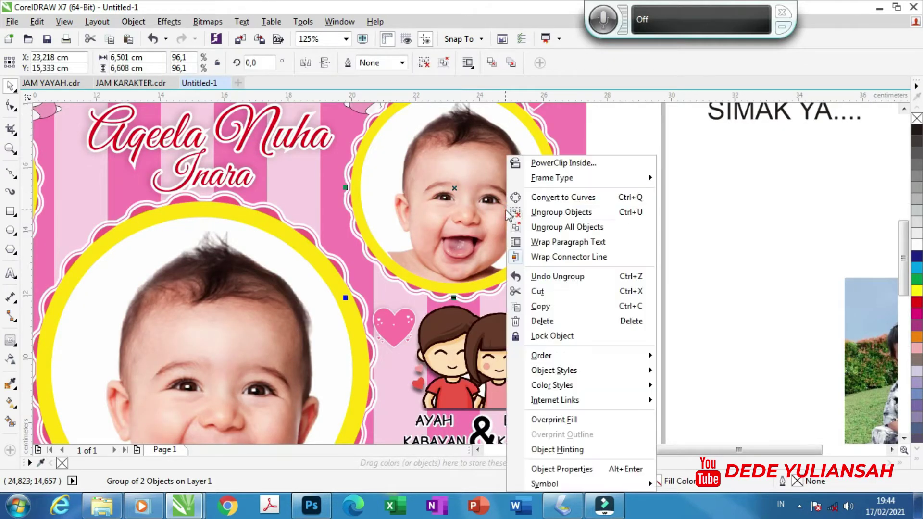
left_click(560, 215)
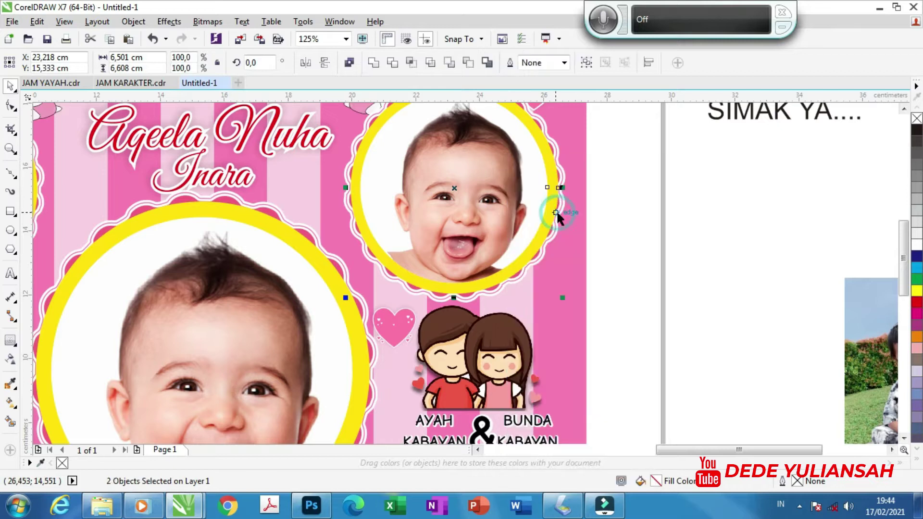
Step: Extract the baby photo from the top-right circle and move it off the page
left_click(712, 245)
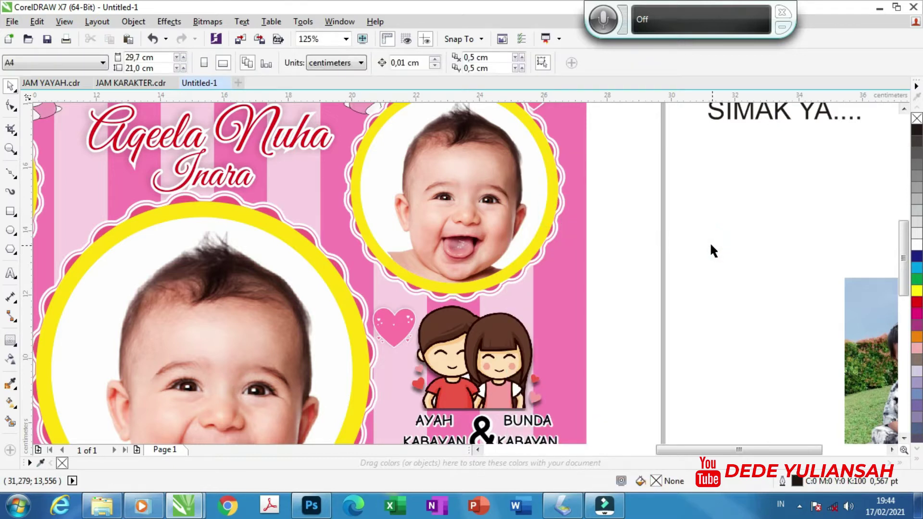
left_click(514, 235)
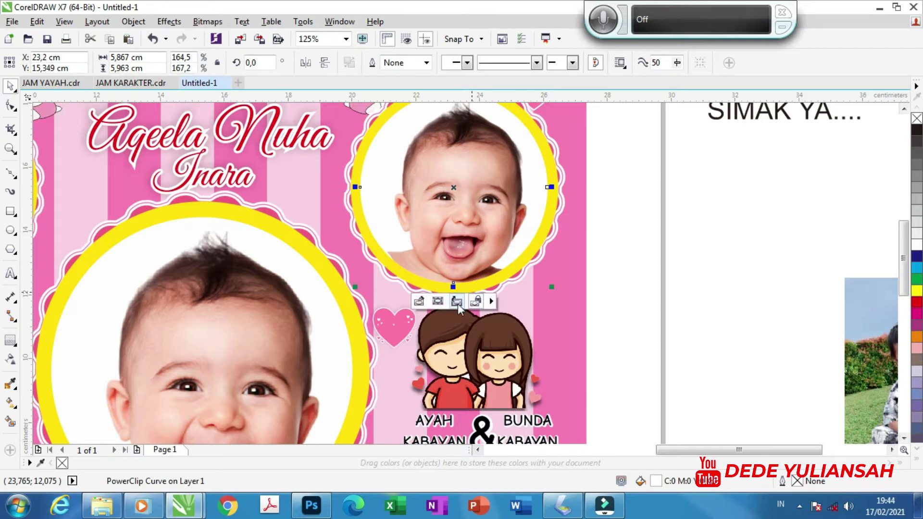
left_click(458, 303)
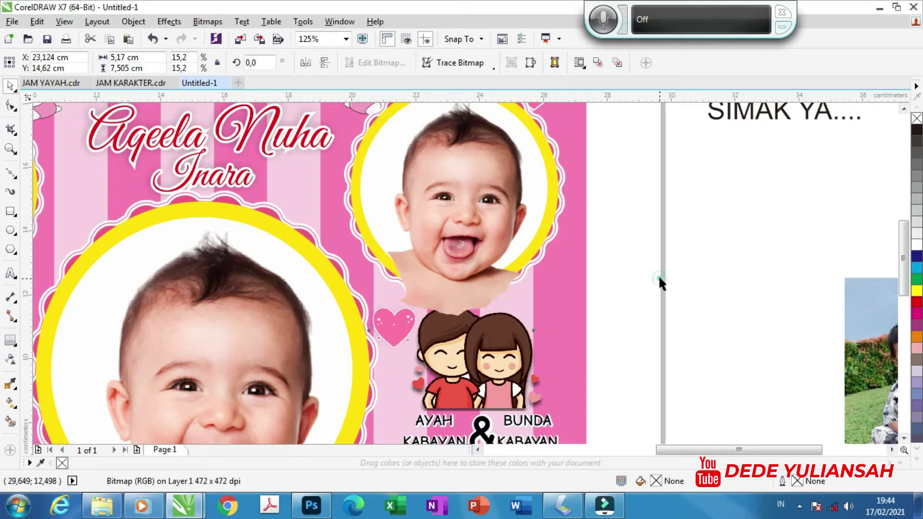
left_click_drag(463, 218, 741, 215)
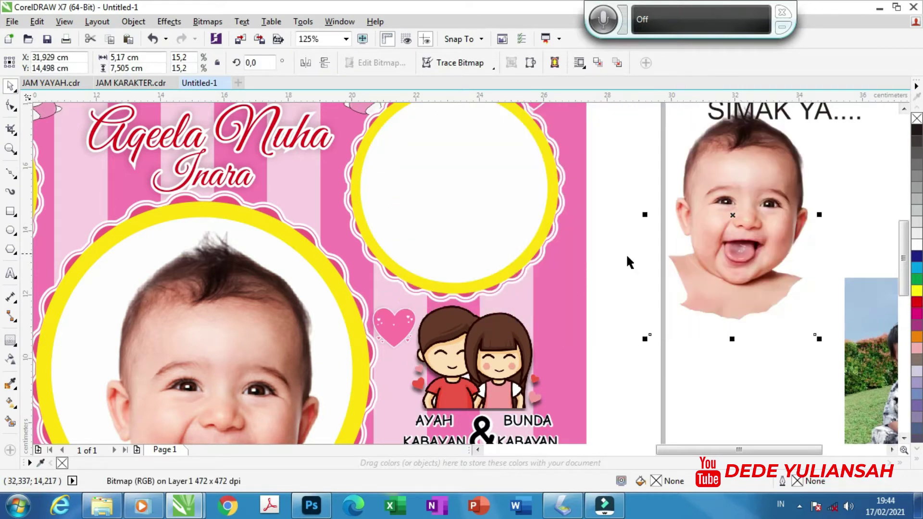
scroll(628, 259, "down", 2)
Step: Delete the extracted baby photo and PowerClip the boy photo into the top-right circle
key("Delete")
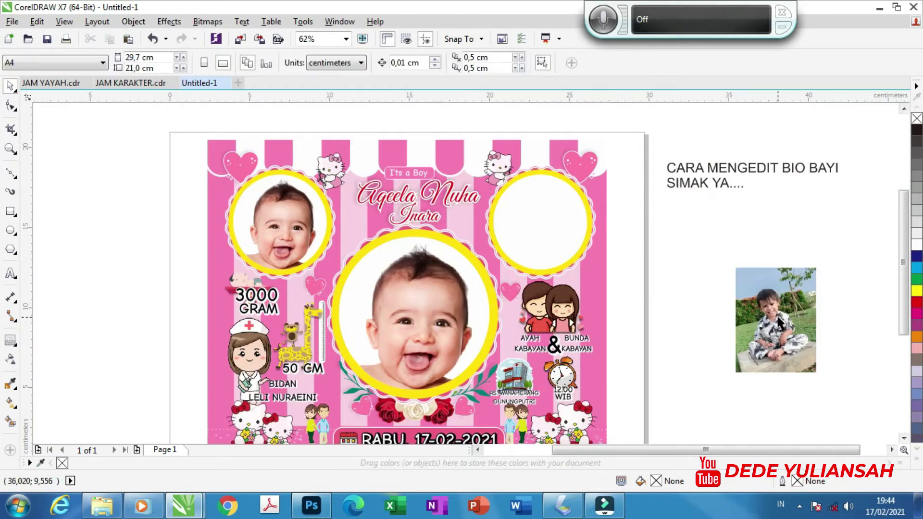
left_click_drag(780, 323, 662, 236)
scroll(640, 235, "up", 2)
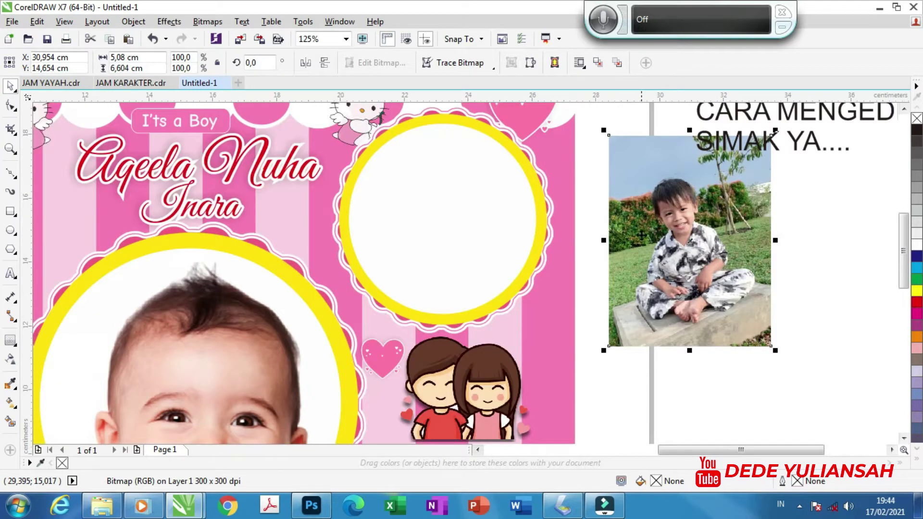
right_click(646, 242)
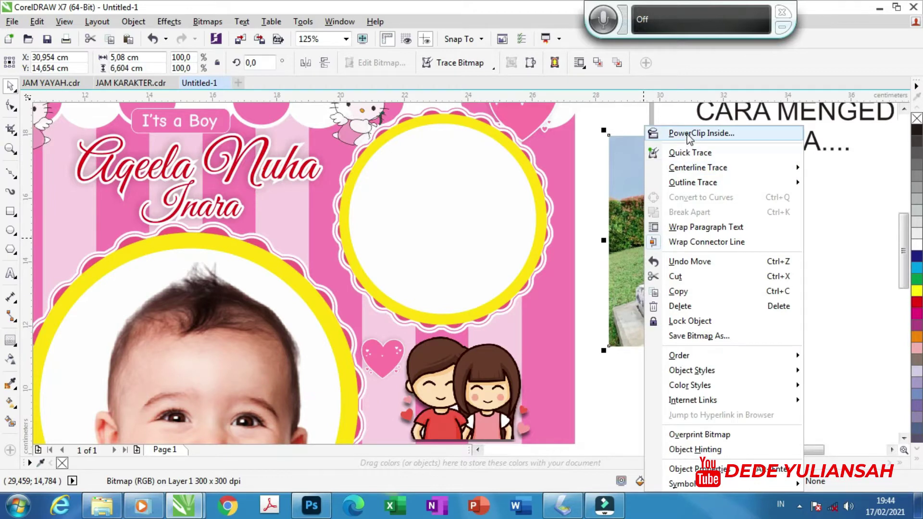
left_click(688, 137)
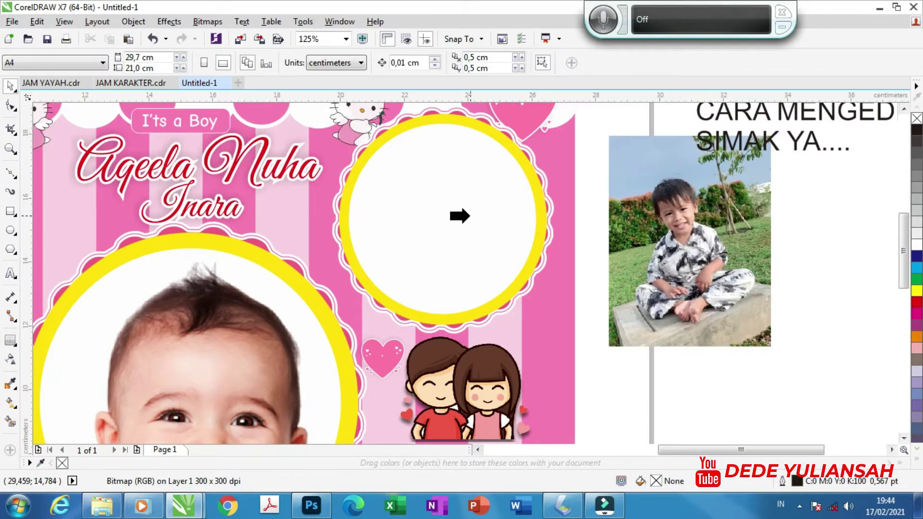
left_click(460, 216)
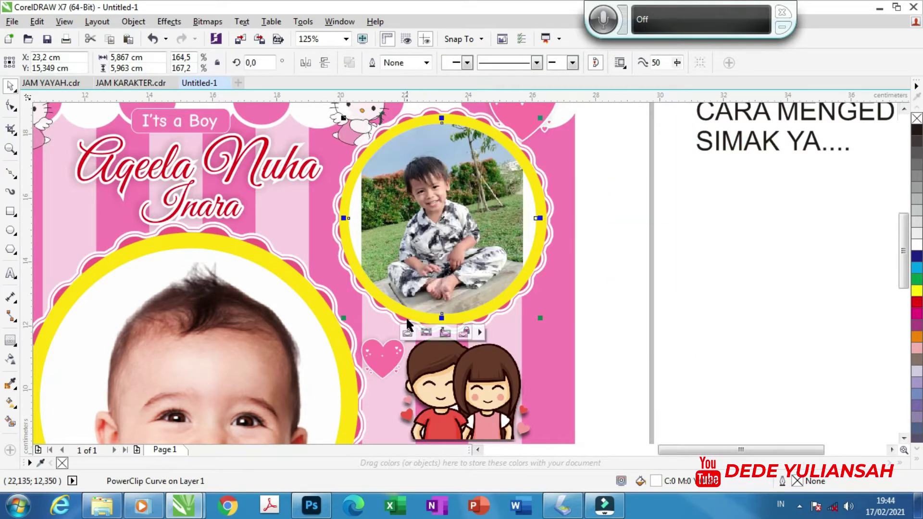
Step: Enlarge the boy photo inside the top-right circle to 121.8%
left_click(441, 333)
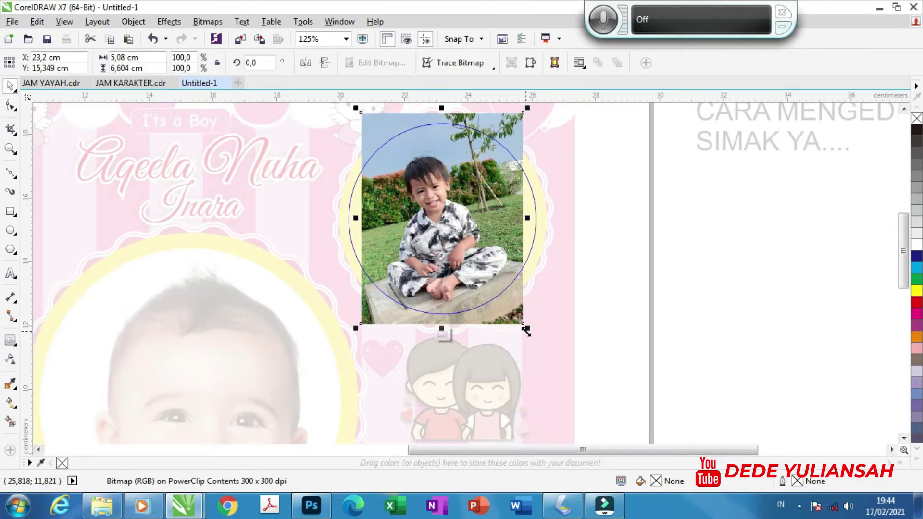
left_click_drag(526, 331, 554, 354)
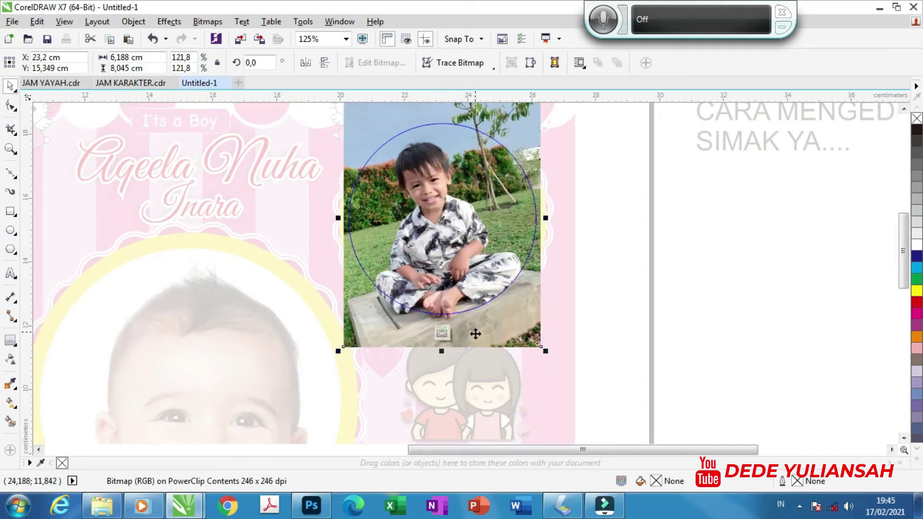
left_click(444, 335)
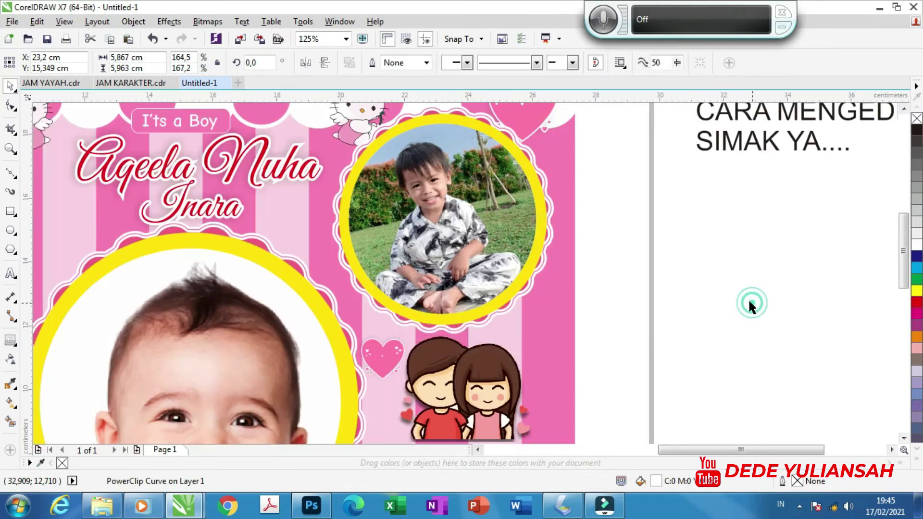
Step: Place copies of the boy photo to the right and left of the page
left_click_drag(474, 245, 838, 303)
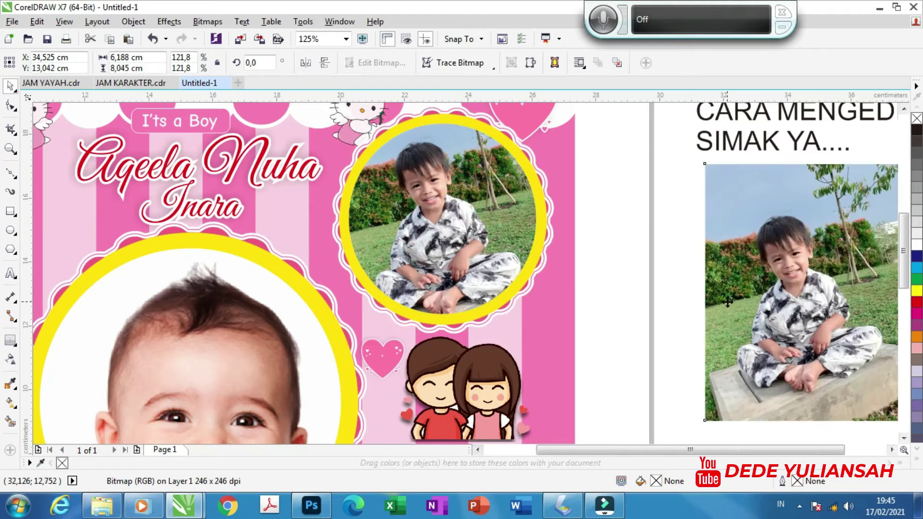
scroll(729, 302, "down", 2)
left_click_drag(780, 316, 158, 320)
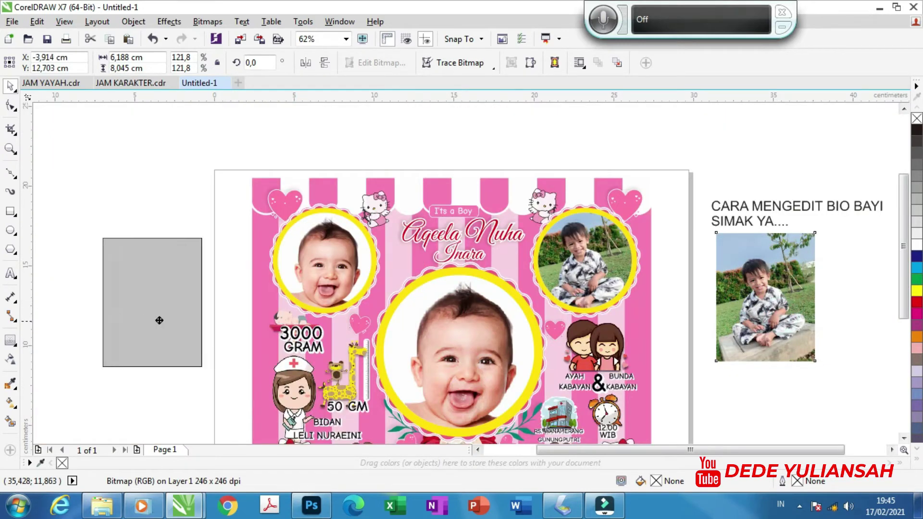
scroll(277, 273, "up", 2)
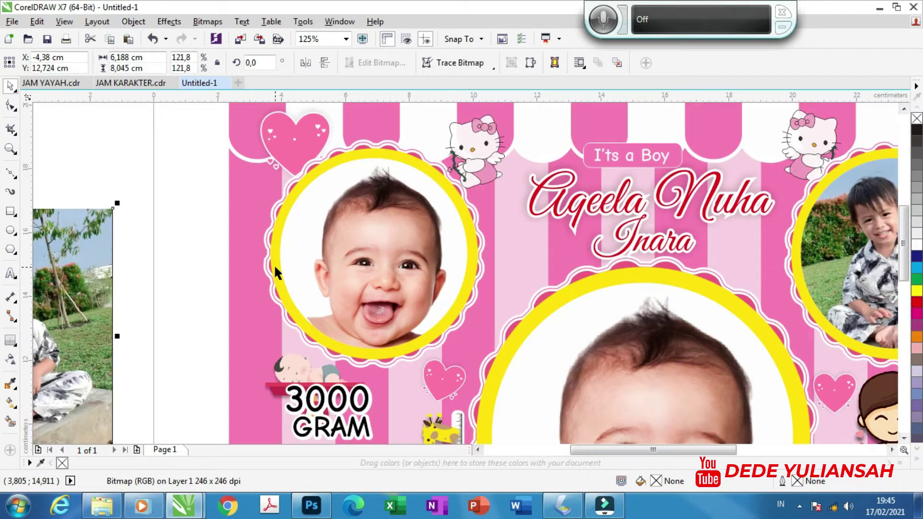
Step: Ungroup the top-left photo frame and select the baby photo inside its circle
left_click(275, 268)
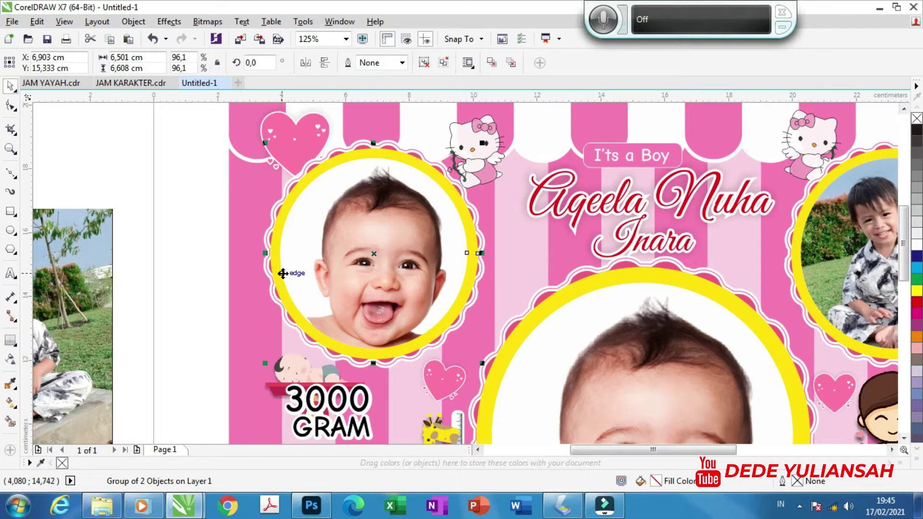
right_click(283, 273)
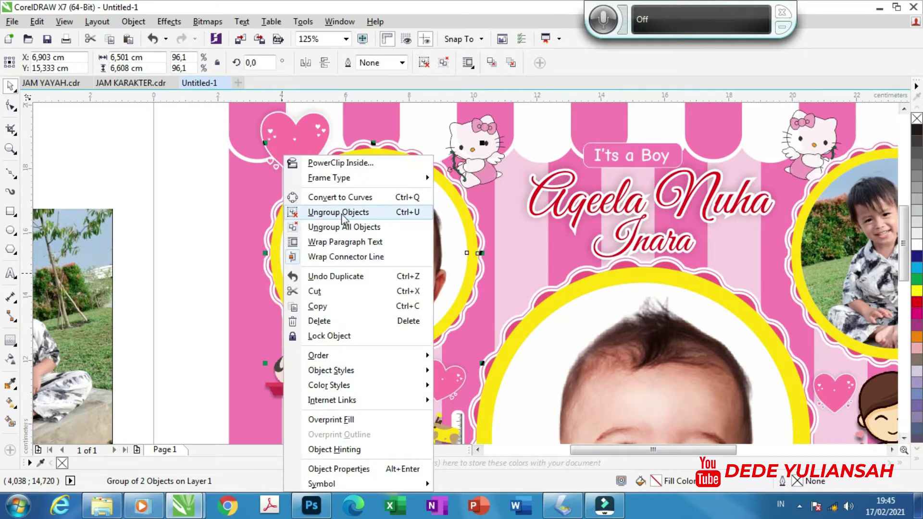
left_click(327, 213)
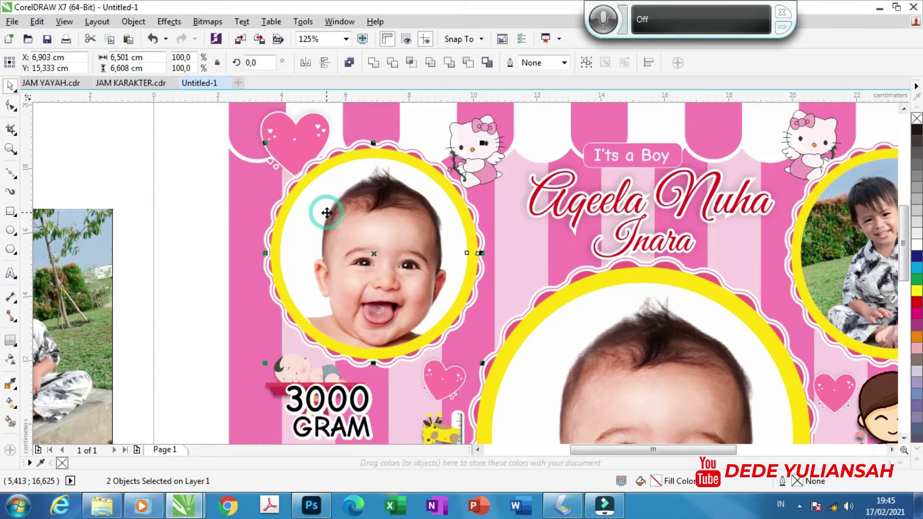
left_click(187, 234)
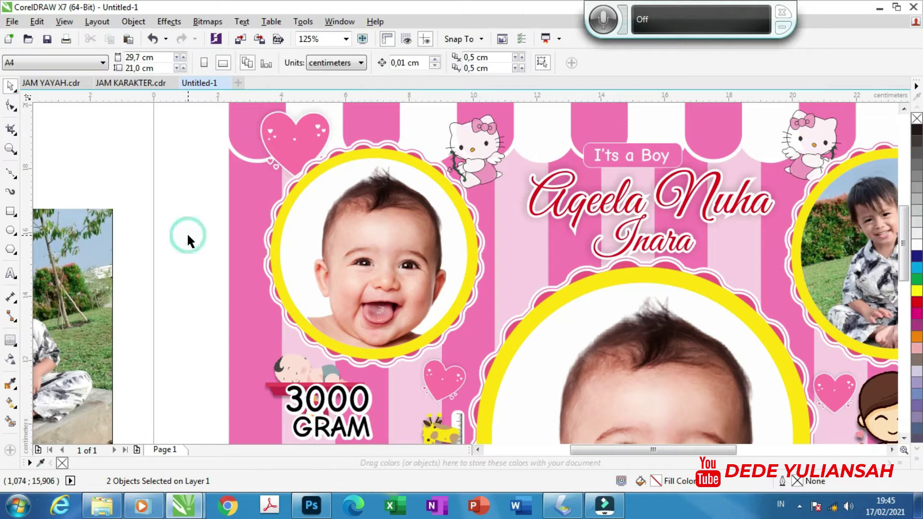
left_click(297, 263)
scroll(376, 374, "up", 1)
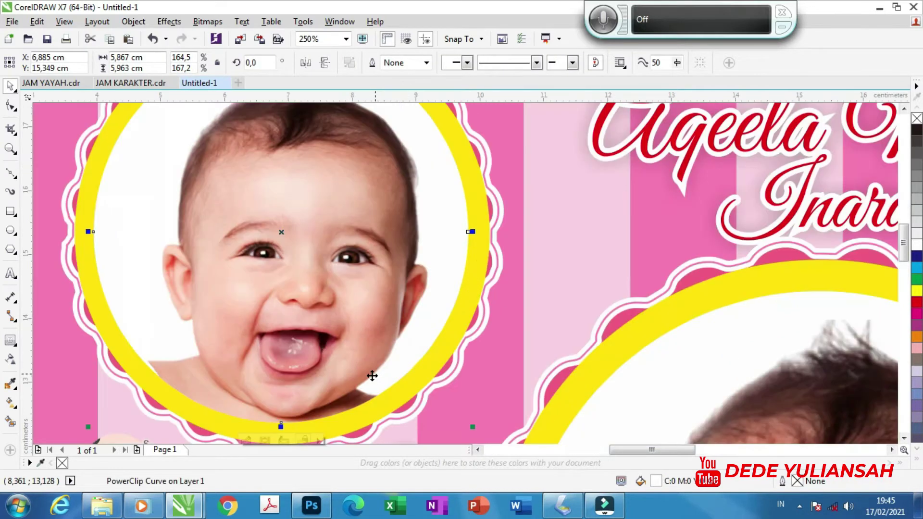
left_click(283, 441)
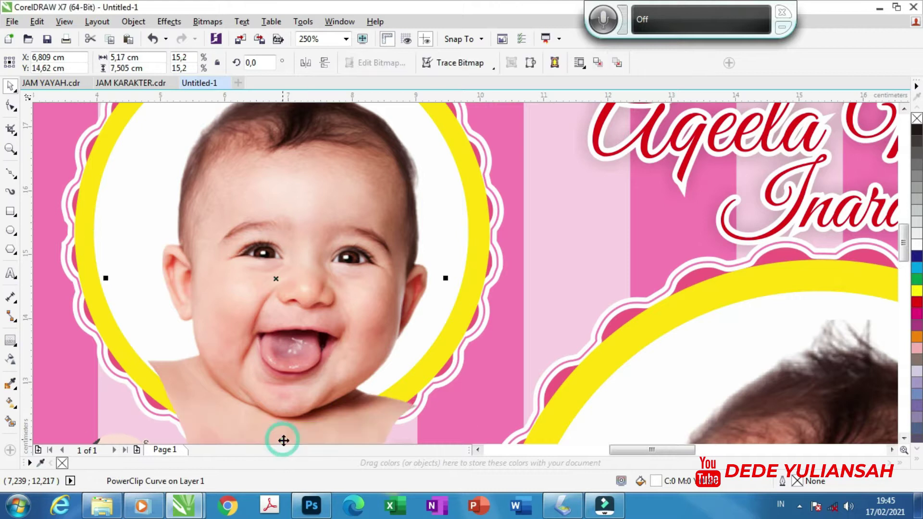
scroll(369, 337, "down", 1)
left_click(163, 291)
left_click(334, 293, "ctrl")
Step: Delete the top-left baby photo and PowerClip the boy photo into the top-left circle
key("Delete")
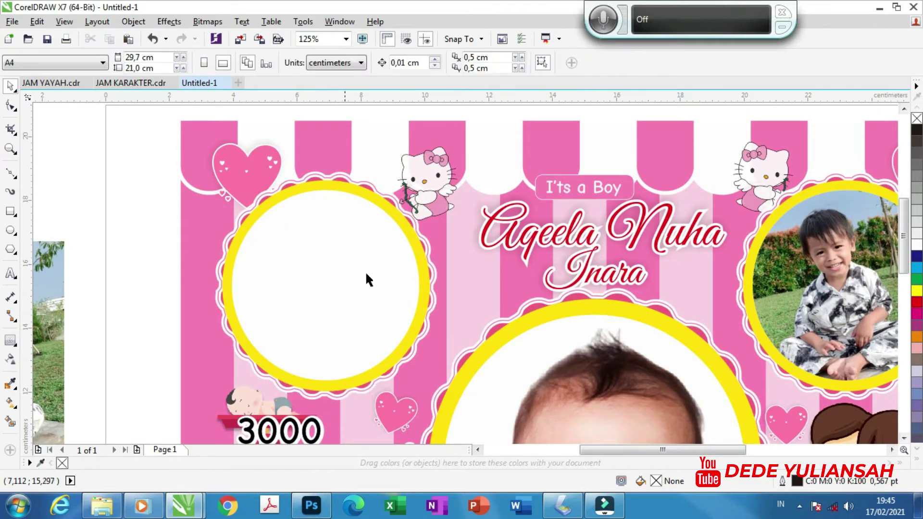
scroll(365, 270, "down", 1)
scroll(168, 310, "up", 1)
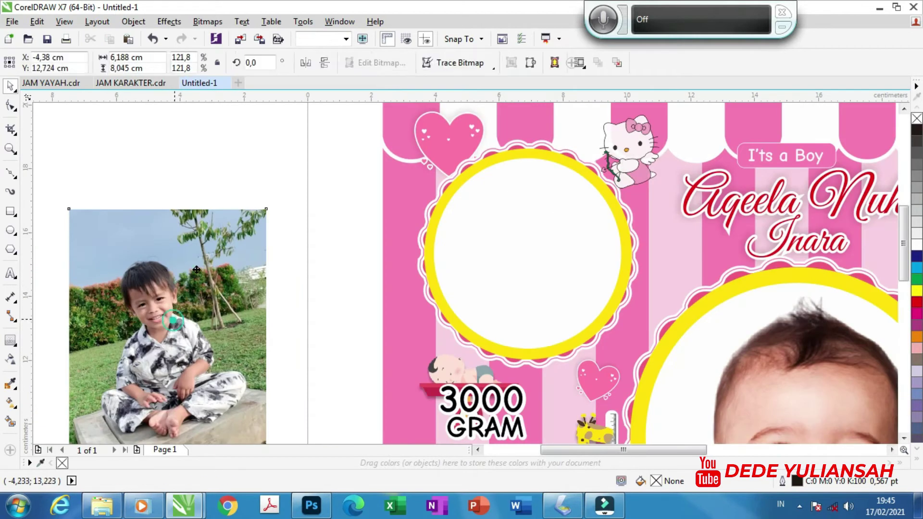
left_click_drag(185, 340, 210, 289)
right_click(210, 289)
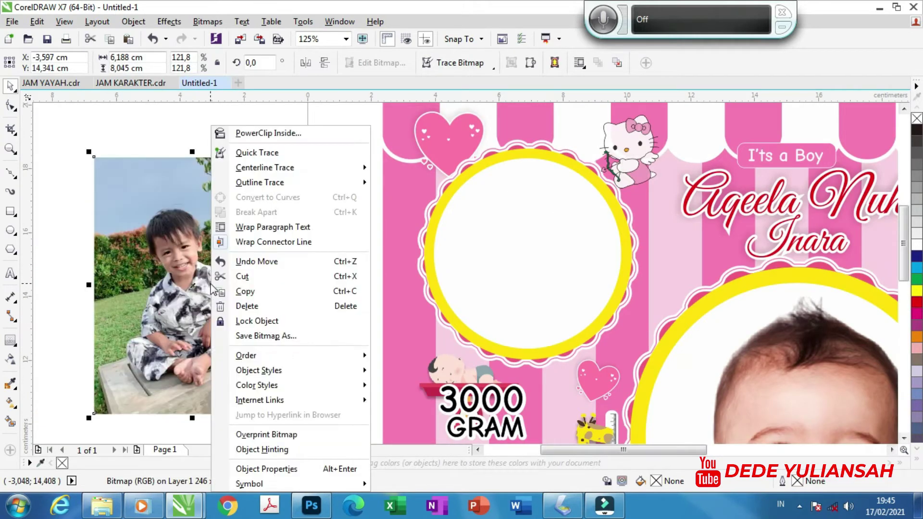
left_click(259, 133)
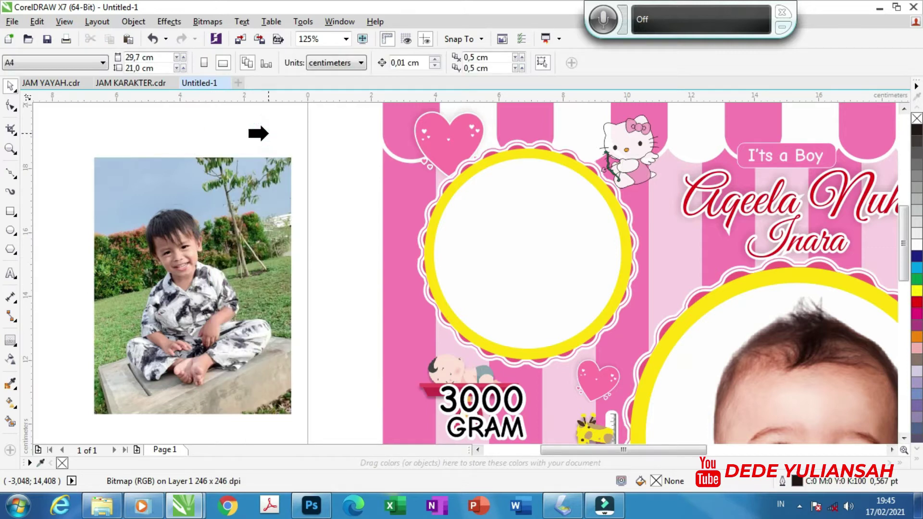
left_click(496, 254)
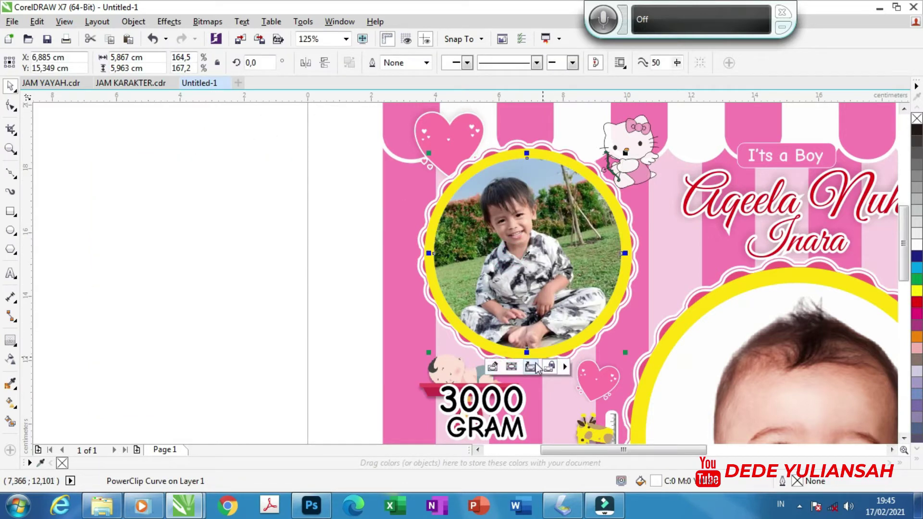
left_click(232, 270)
Step: Ungroup the central frame group and delete the laughing baby photo from the large circle
scroll(253, 236, "down", 2)
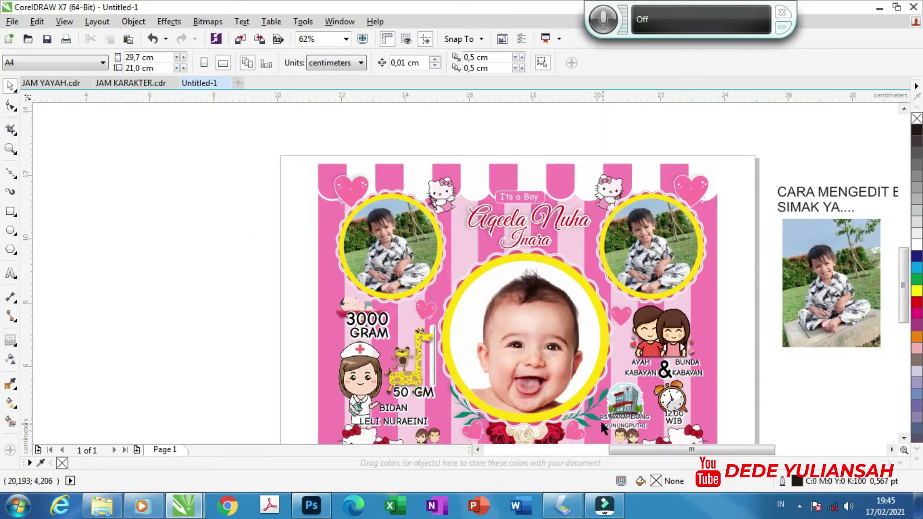
scroll(601, 419, "up", 2)
left_click(511, 367)
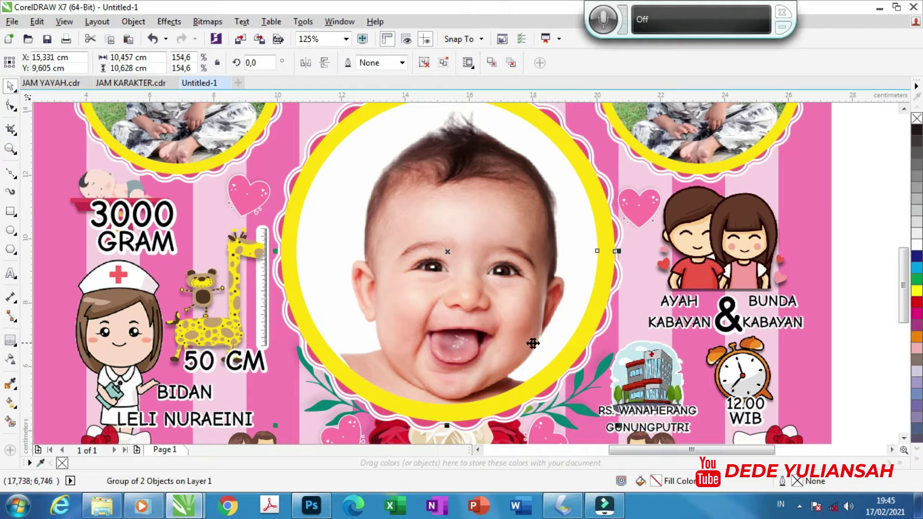
right_click(561, 364)
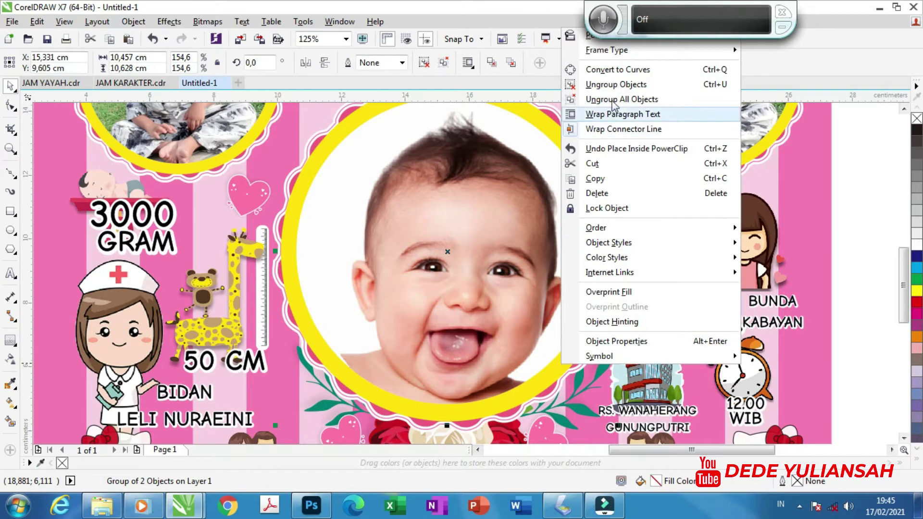
left_click(612, 86)
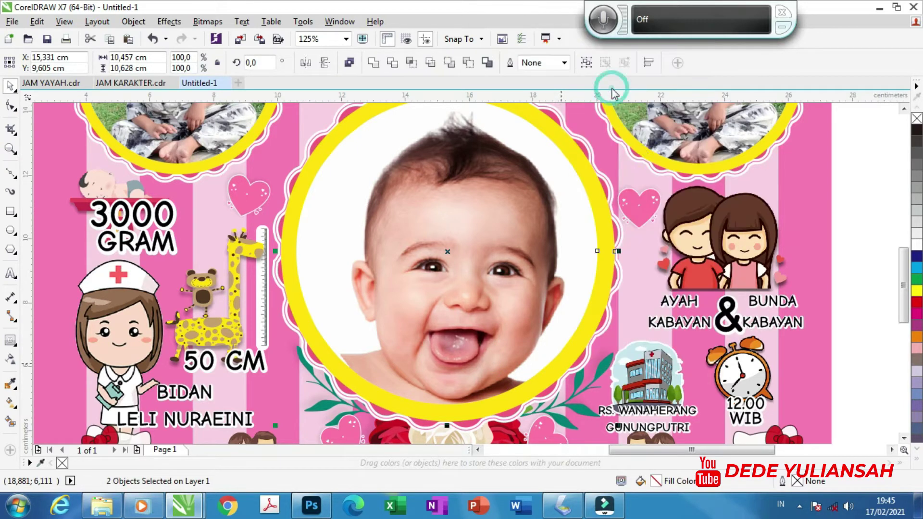
left_click(859, 240)
left_click(496, 300)
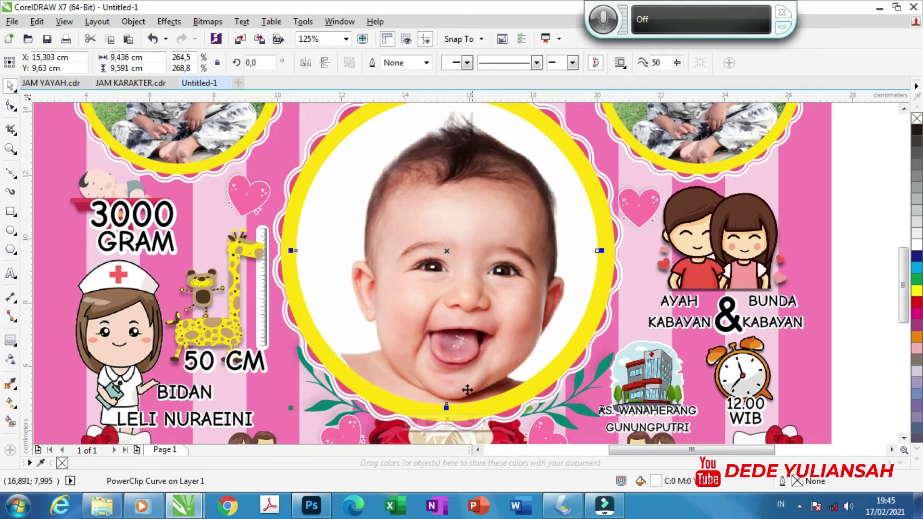
left_click(450, 422)
mouse_move(462, 316)
left_mouse_down()
mouse_move(711, 318)
mouse_move(702, 316)
left_mouse_up()
key("Delete")
Step: PowerClip the boy photo into the empty large central circle
scroll(472, 253, "down", 2)
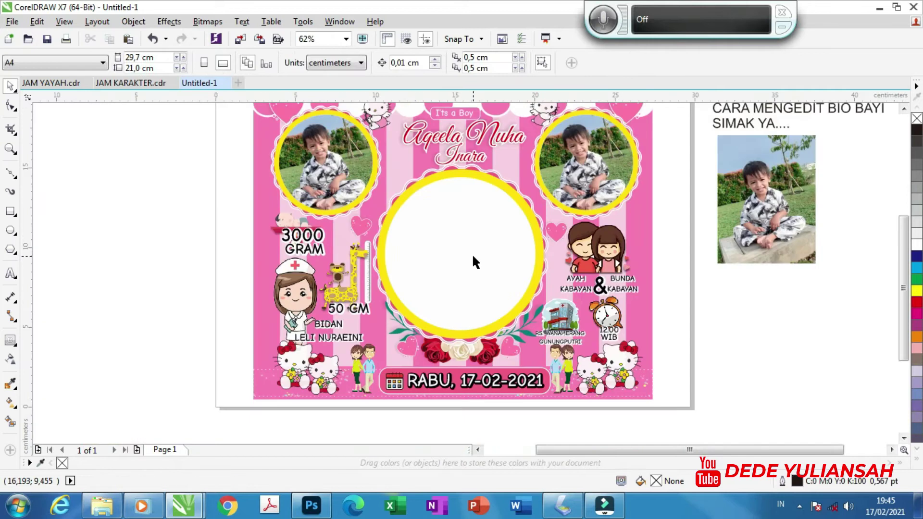
left_click_drag(783, 210, 748, 253)
right_click(740, 253)
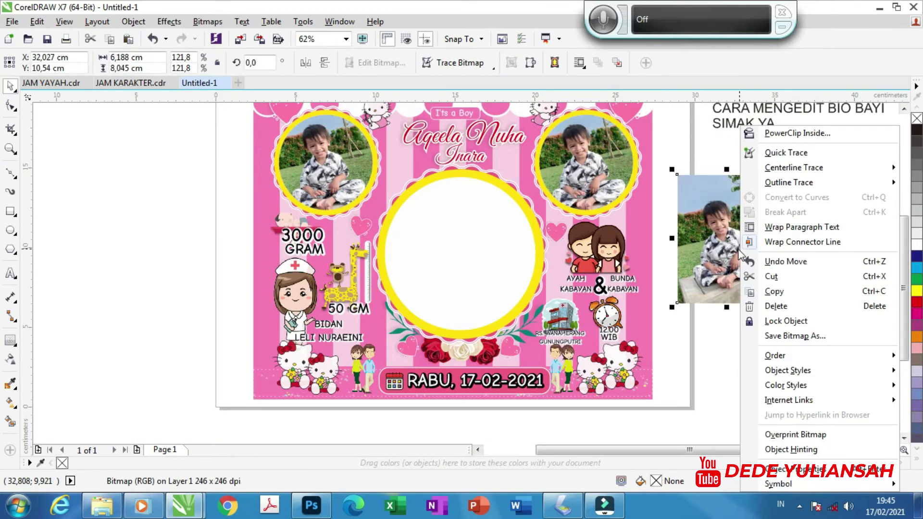
left_click(801, 133)
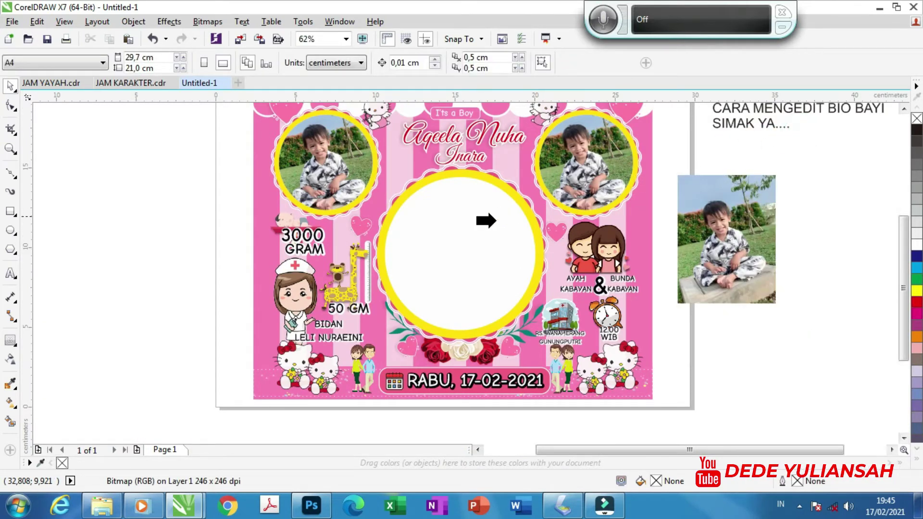
left_click(451, 247)
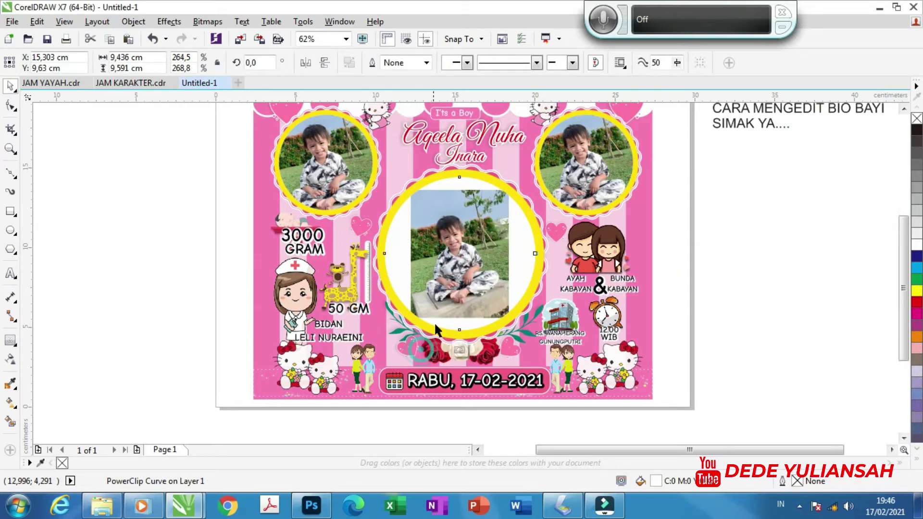
Step: Enlarge the boy photo inside the central circle to about 203% so it fills the frame
left_click(429, 345)
left_click(493, 310)
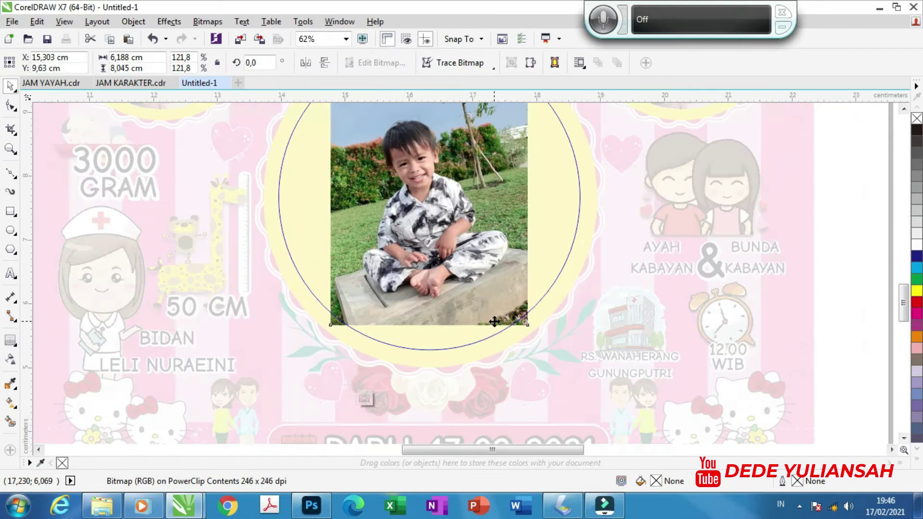
scroll(491, 314, "up", 2)
mouse_move(568, 335)
left_mouse_down()
mouse_move(645, 375)
mouse_move(737, 393)
mouse_move(735, 431)
mouse_move(626, 360)
left_mouse_up()
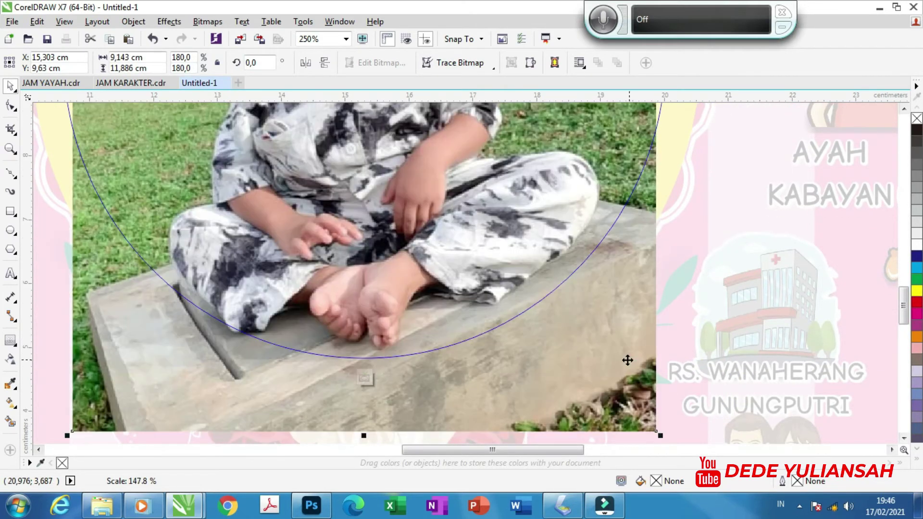
scroll(626, 358, "down", 2)
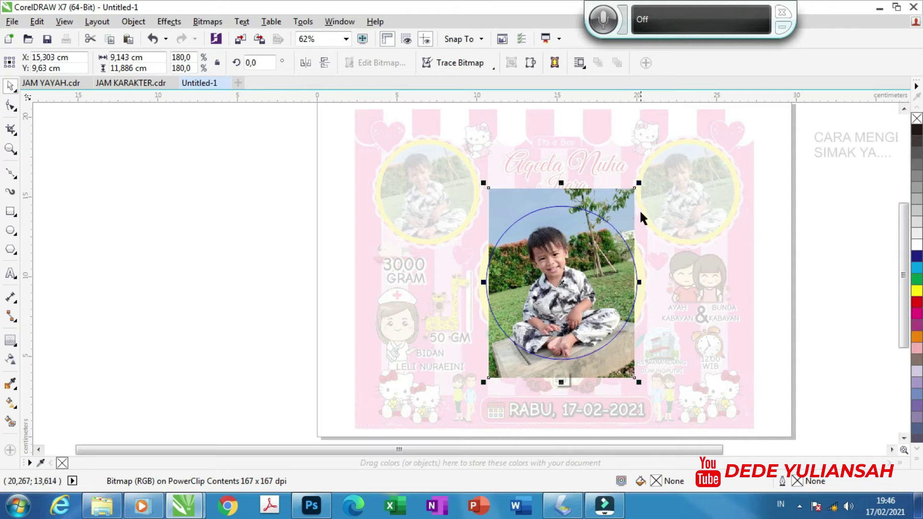
left_click_drag(638, 185, 648, 172)
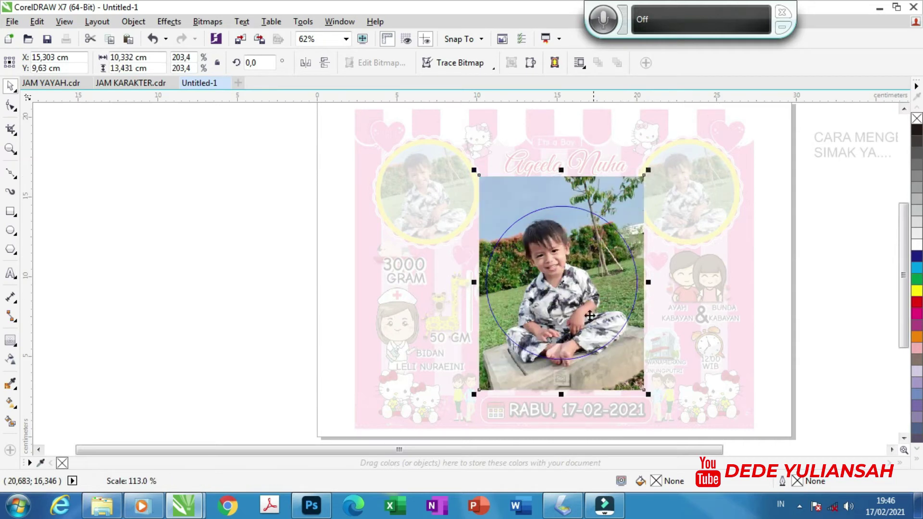
left_click(562, 378)
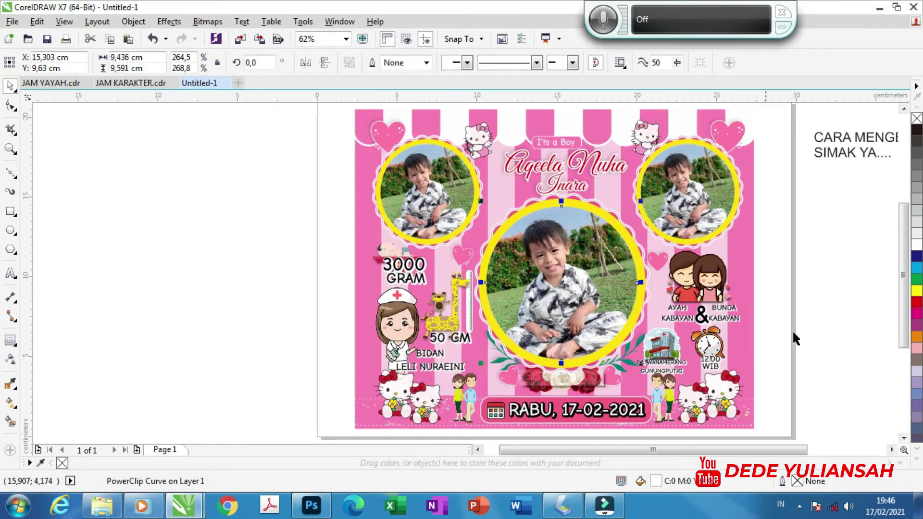
left_click(832, 334)
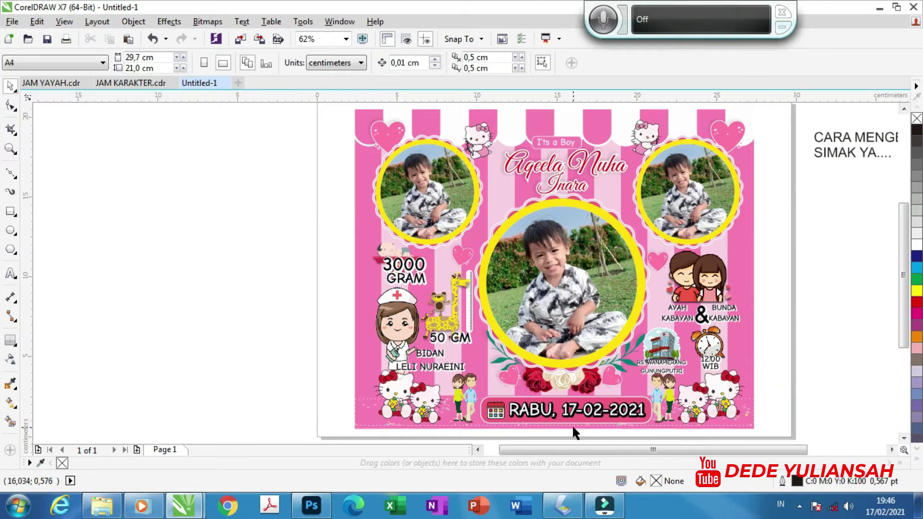
Step: Change the date text from 'RABU, 17-02-2021' to 'KAMIS, 18-02-2021'
scroll(573, 425, "up", 2)
left_click(475, 392)
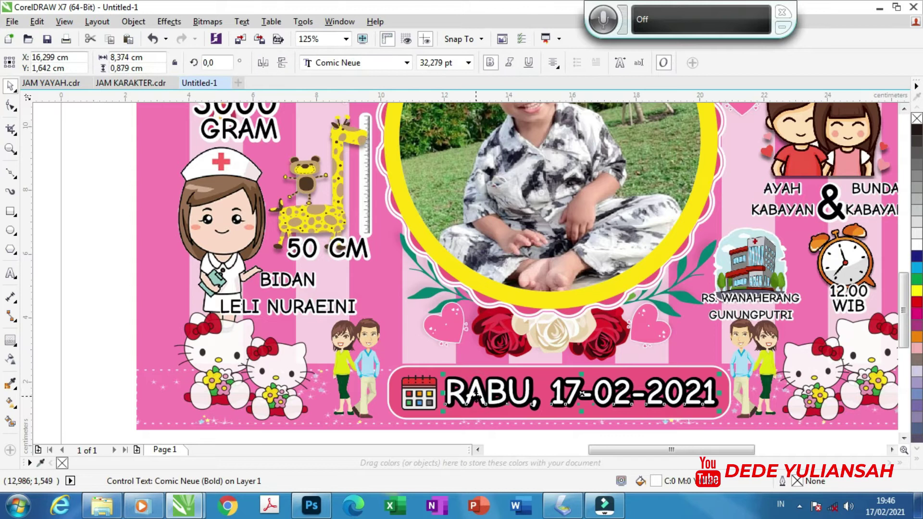
scroll(476, 396, "up", 2)
double_click(475, 392)
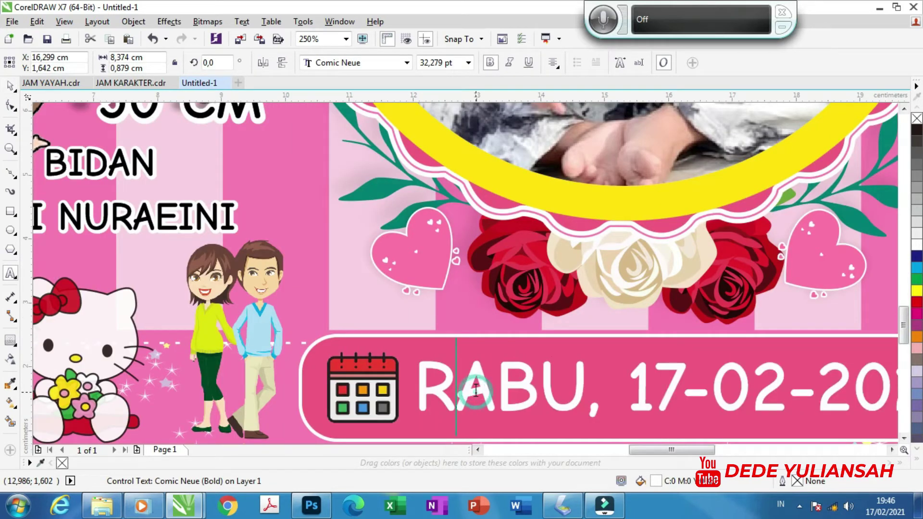
left_click_drag(423, 387, 560, 369)
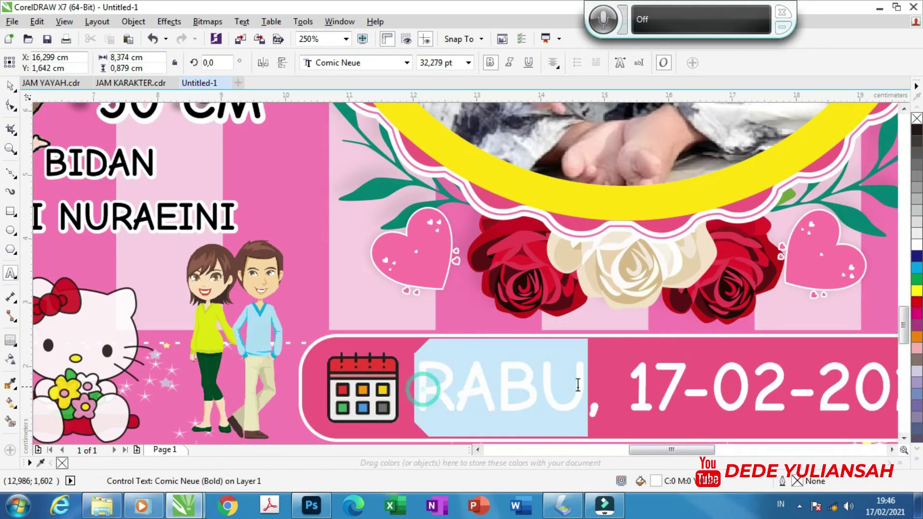
type("KAMI")
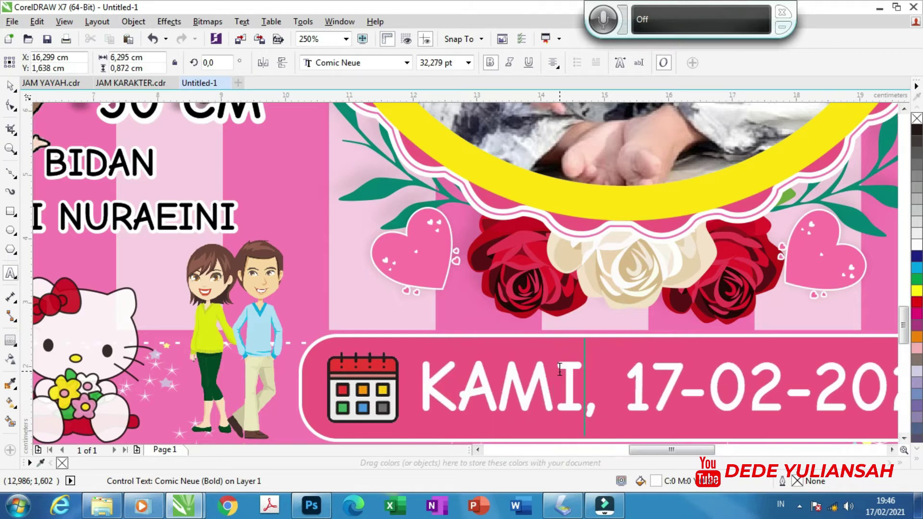
type("S")
left_click_drag(678, 387, 700, 388)
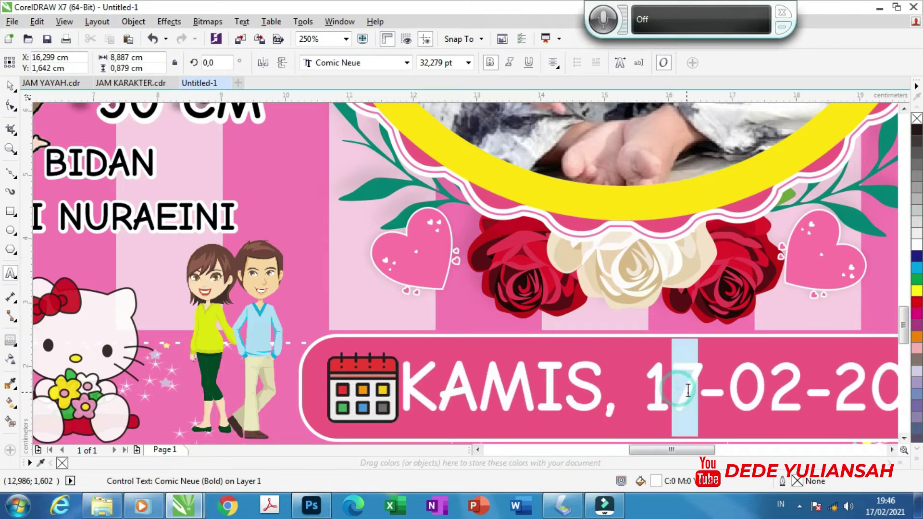
type("8")
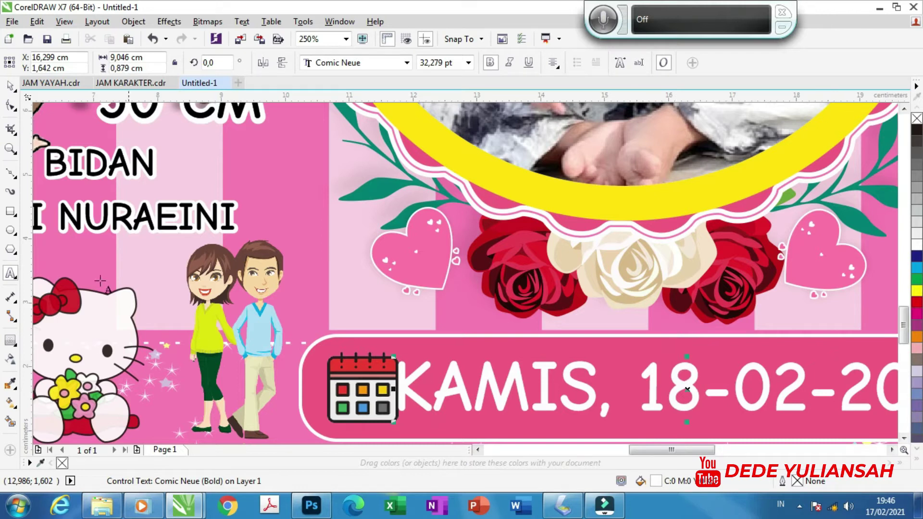
left_click(7, 89)
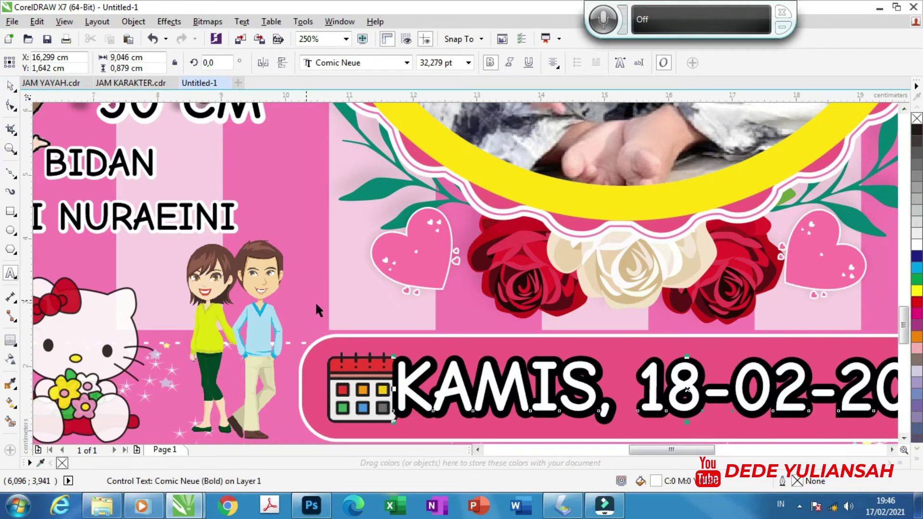
Step: Shrink the date text to about 94% so it fits its pink banner
scroll(316, 303, "down", 2)
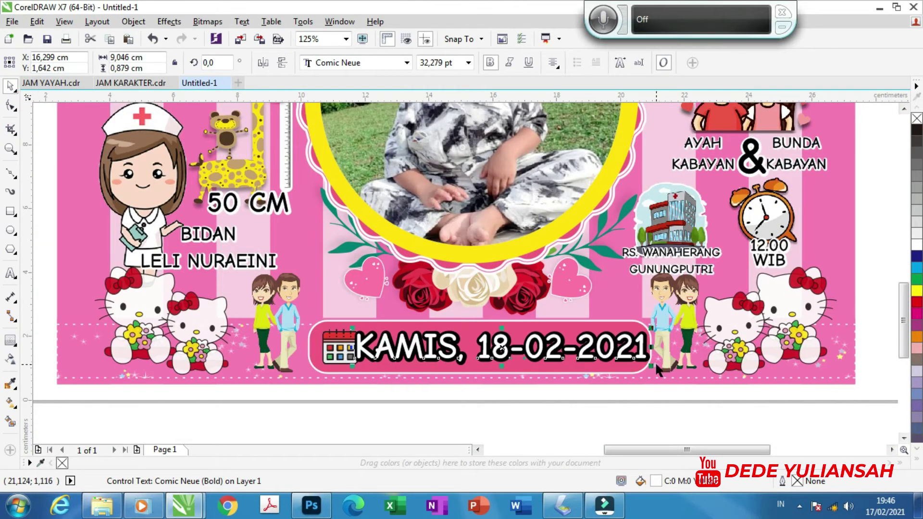
left_click_drag(653, 365, 643, 361)
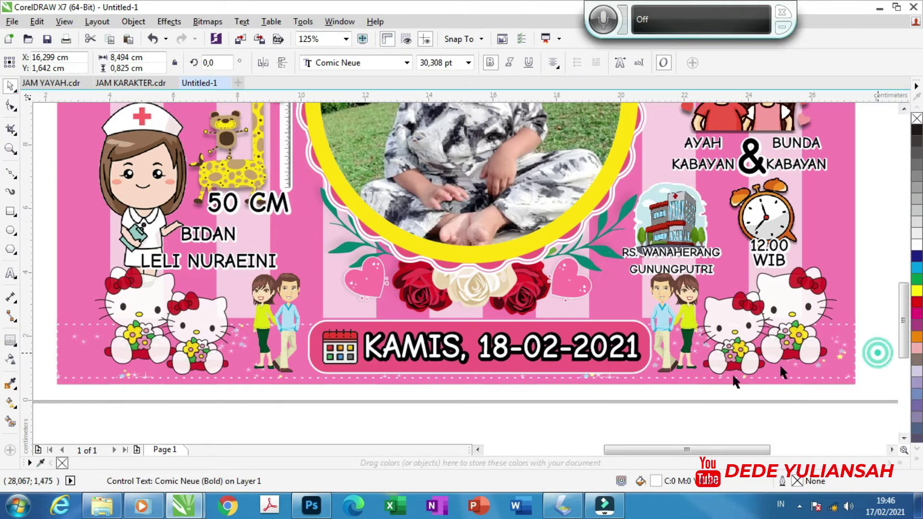
key("Escape")
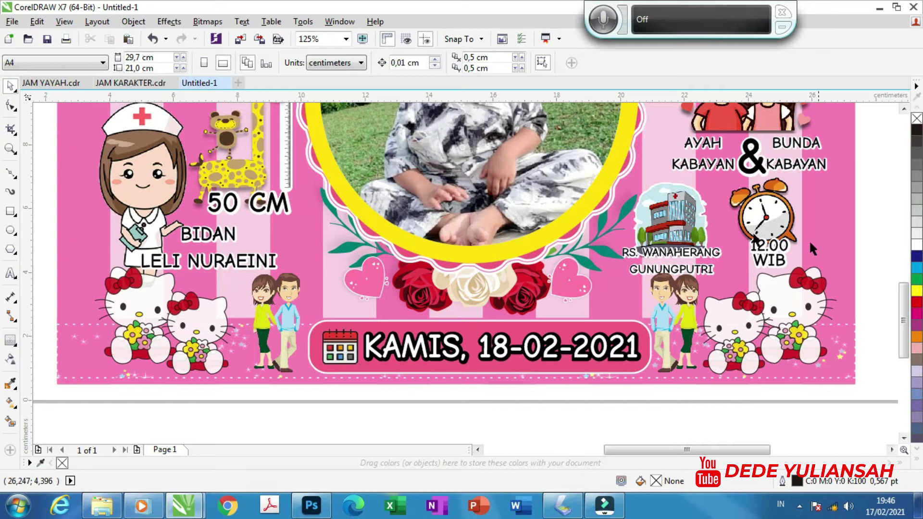
Step: Delete the white outline behind the old red name under It's a Boy
scroll(601, 312, "down", 1)
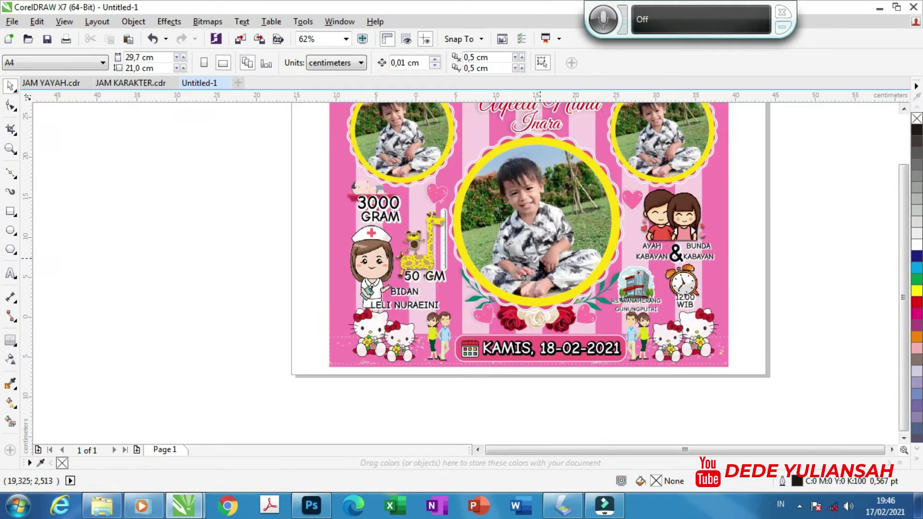
scroll(577, 226, "down", 1)
scroll(548, 163, "up", 1)
scroll(529, 198, "up", 2)
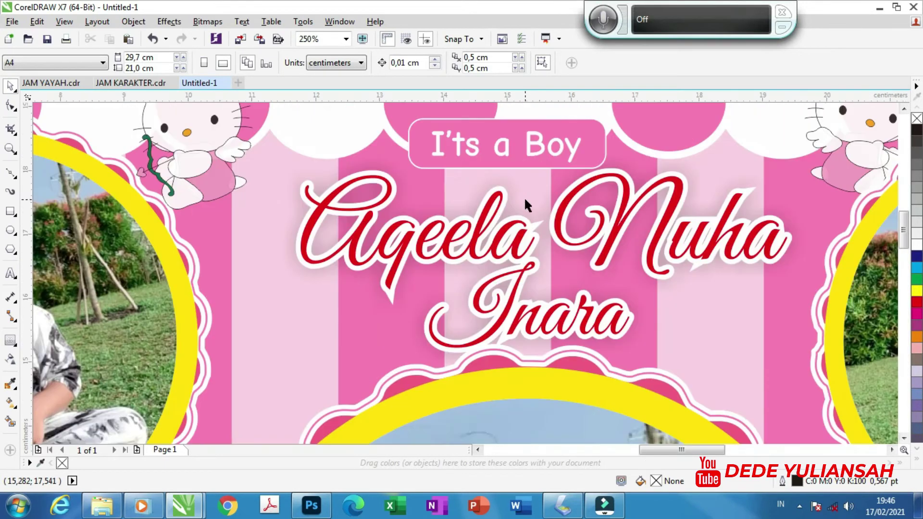
left_click(492, 236)
scroll(491, 238, "down", 2)
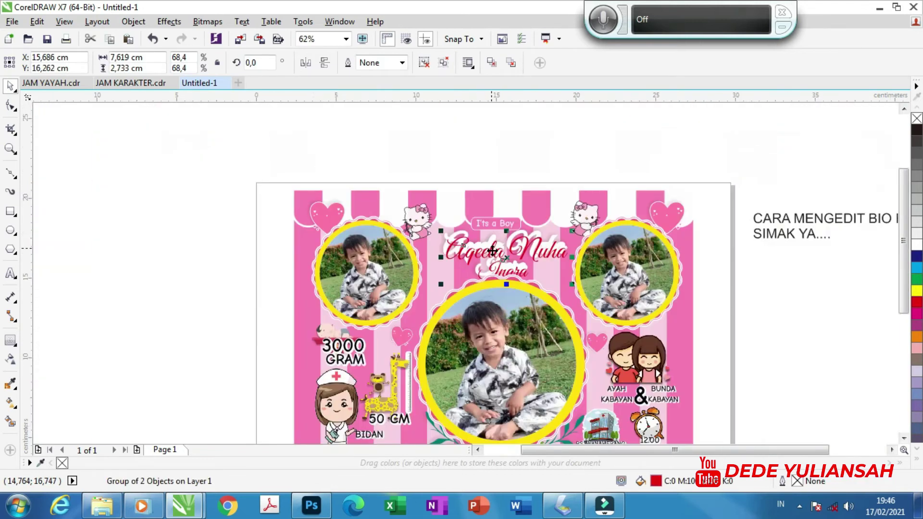
scroll(493, 249, "up", 1)
left_click_drag(492, 249, 480, 269)
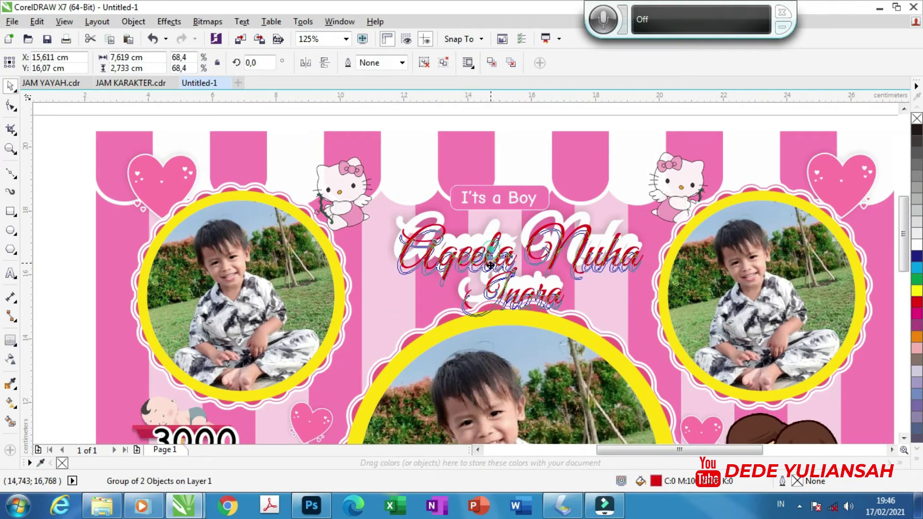
left_click(442, 234)
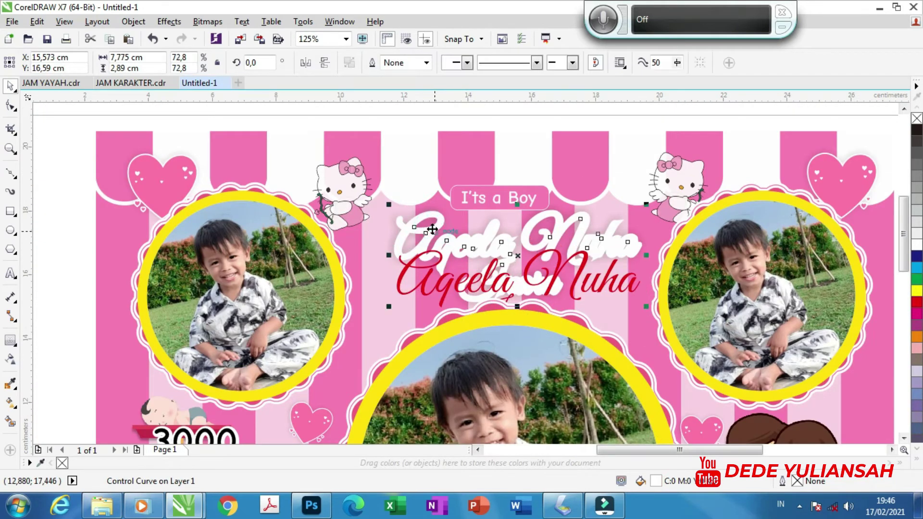
key("Delete")
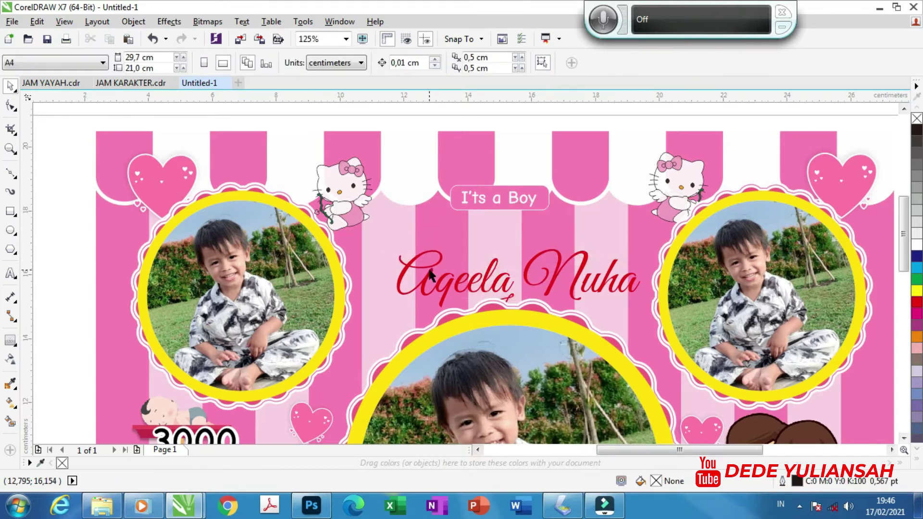
Step: Ungroup the red name and delete its lower line, selecting the remaining line
left_click_drag(426, 282, 425, 251)
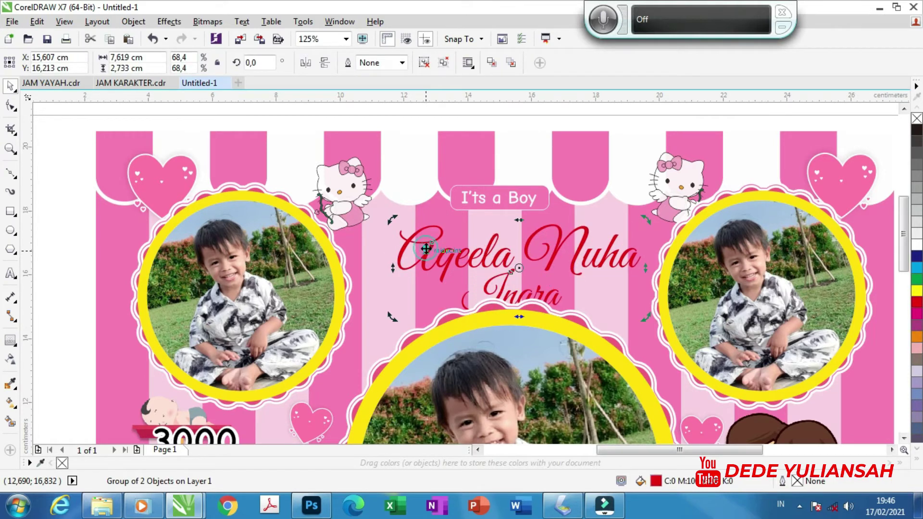
right_click(427, 258)
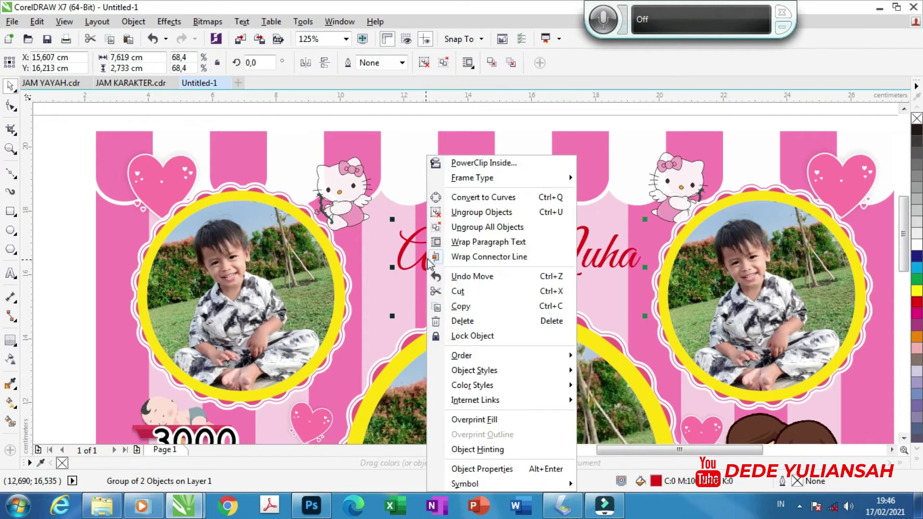
left_click(469, 212)
left_click(401, 120)
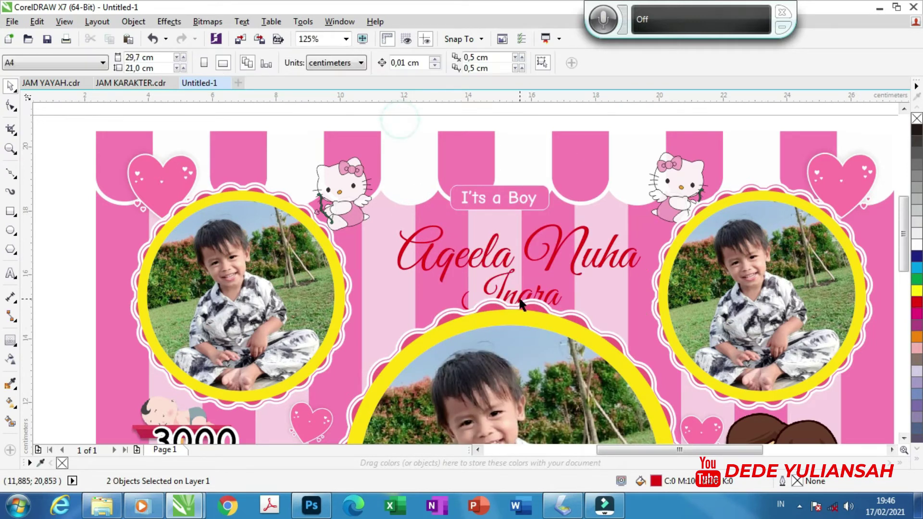
left_click(500, 286)
key("Delete")
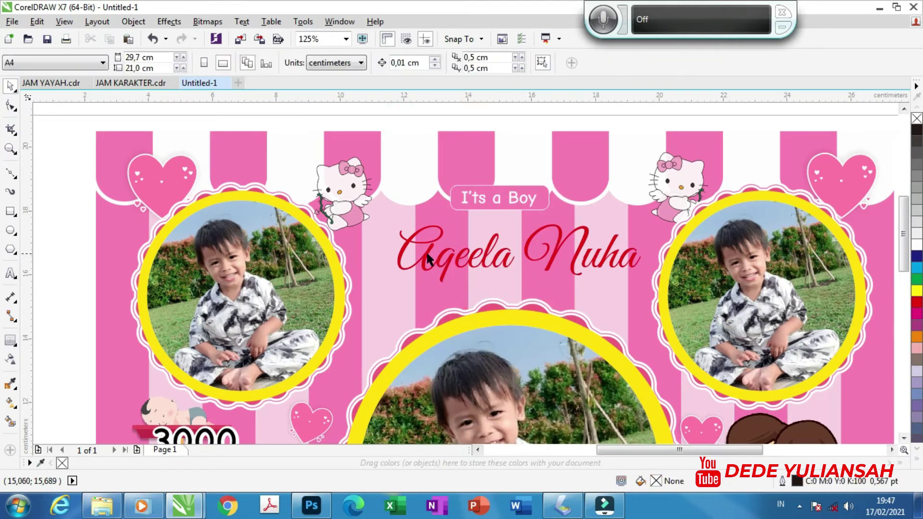
scroll(427, 254, "up", 2)
left_click(423, 252)
key("F10")
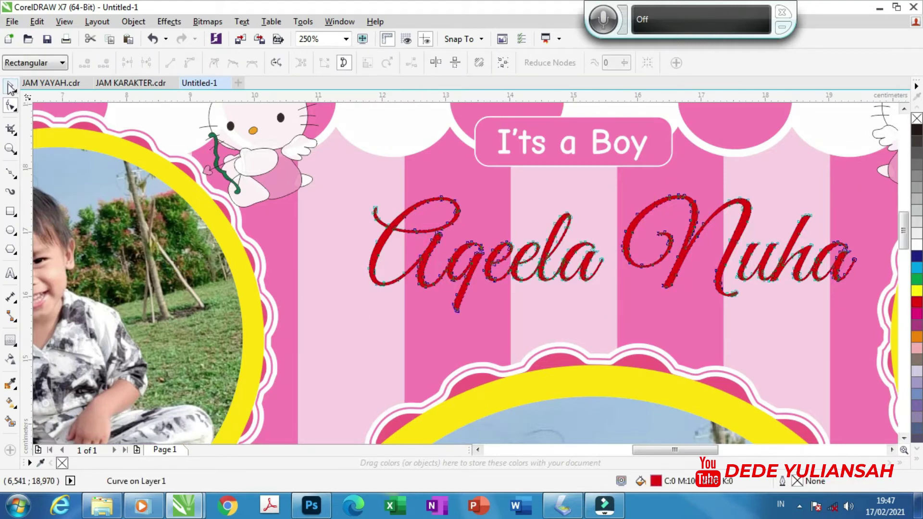
left_click(10, 87)
Step: Delete the remaining old name line and type the boy's name below It's a Boy
key("Delete")
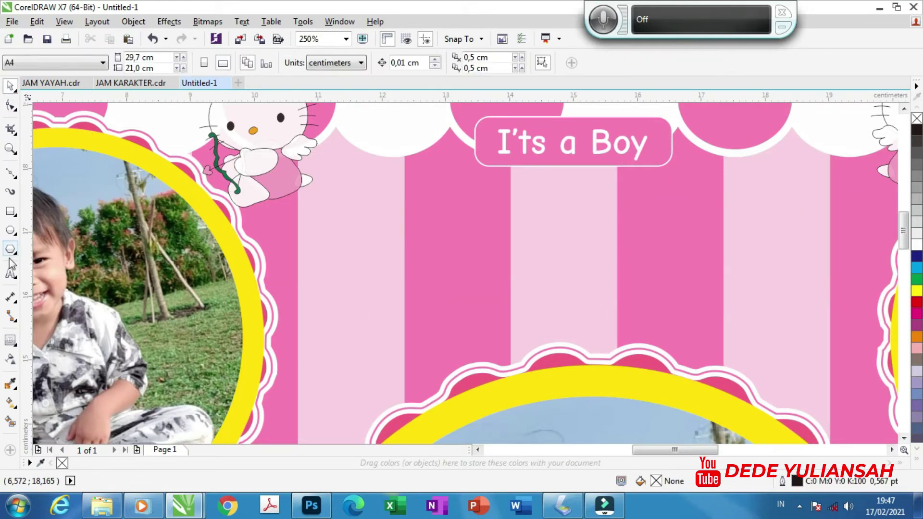
left_click(10, 274)
left_click(448, 276)
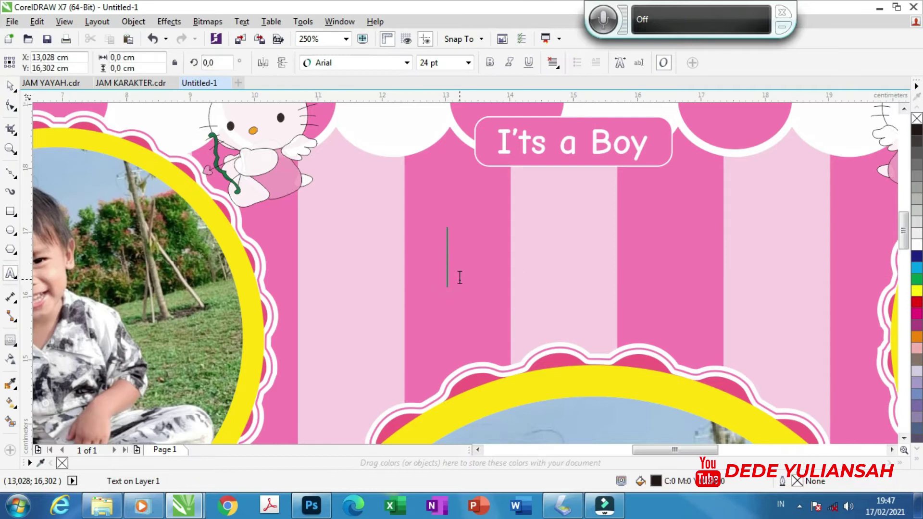
type("D")
key("Escape")
type("E")
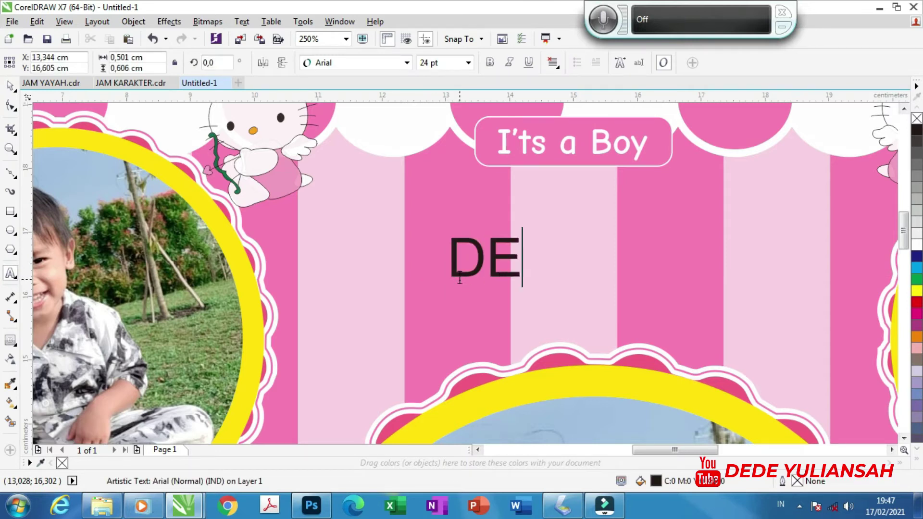
key("BackSpace")
type("ede")
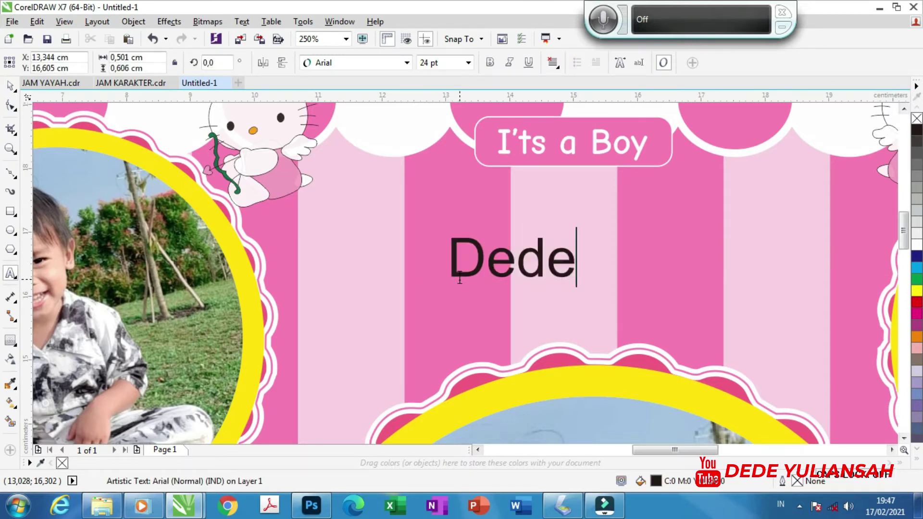
type(" Yuliansa")
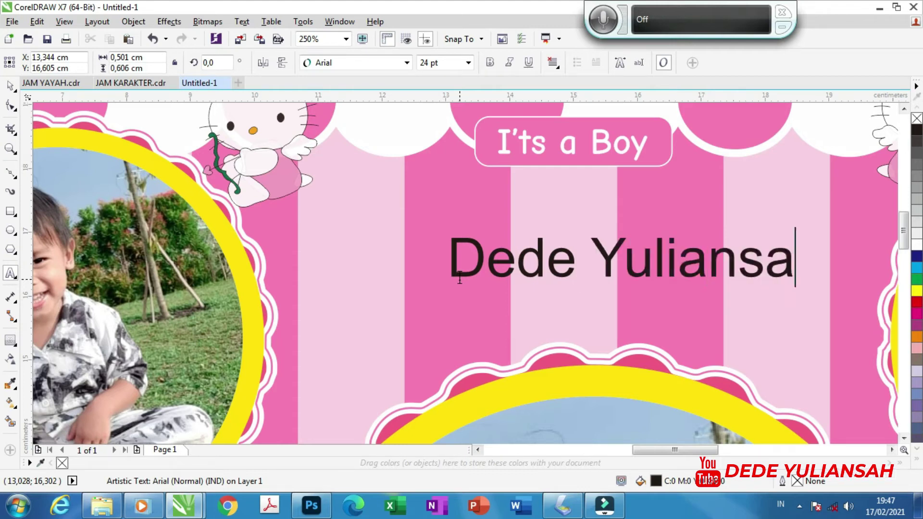
type("h")
left_click(10, 85)
Step: Set the new name's font to Fredoka One
left_click(366, 62)
mouse_move(404, 163)
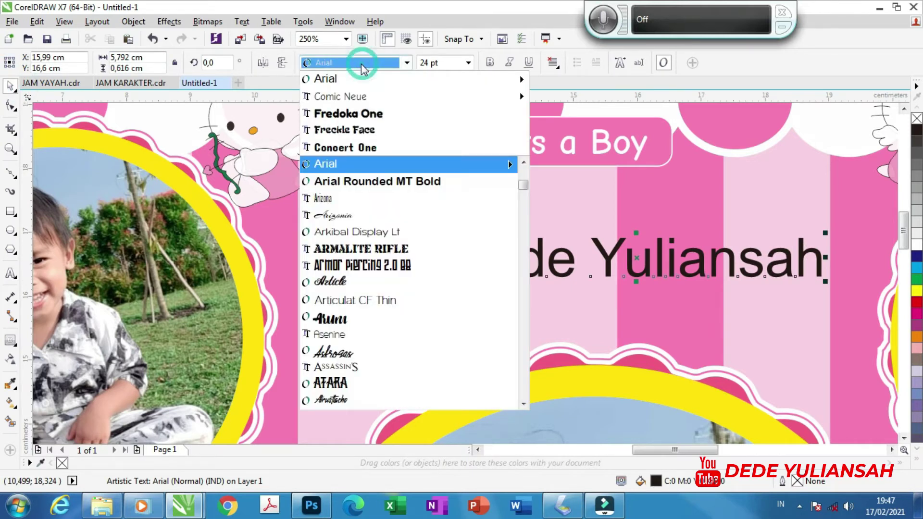
scroll(365, 202, "down", 5)
scroll(370, 207, "up", 3)
scroll(373, 216, "up", 3)
scroll(376, 229, "up", 3)
scroll(375, 231, "up", 3)
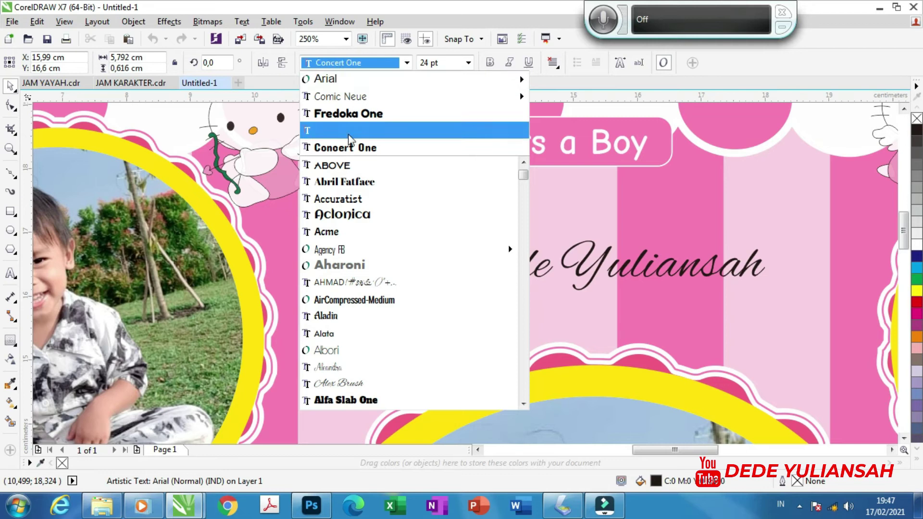
left_click(349, 113)
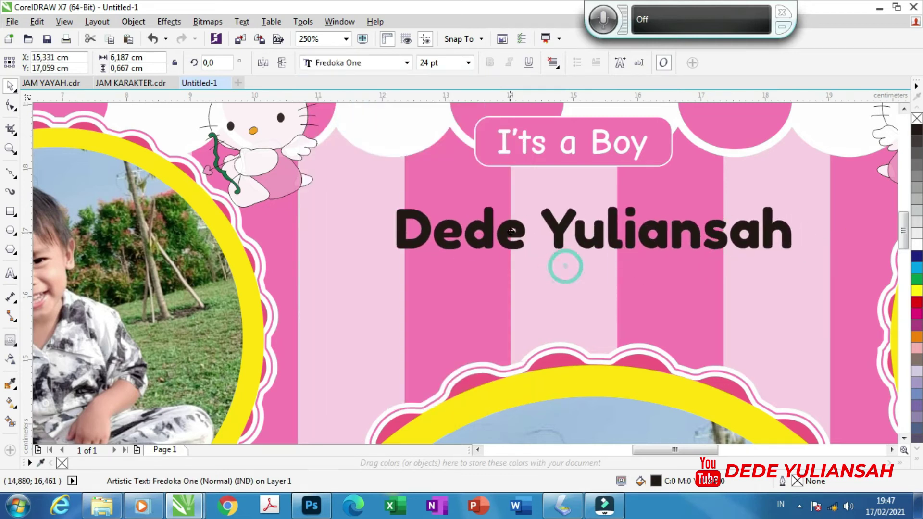
Step: Position the name under It's a Boy and break the surname onto a second line
left_click_drag(565, 267, 511, 231)
left_click(550, 228)
double_click(549, 227)
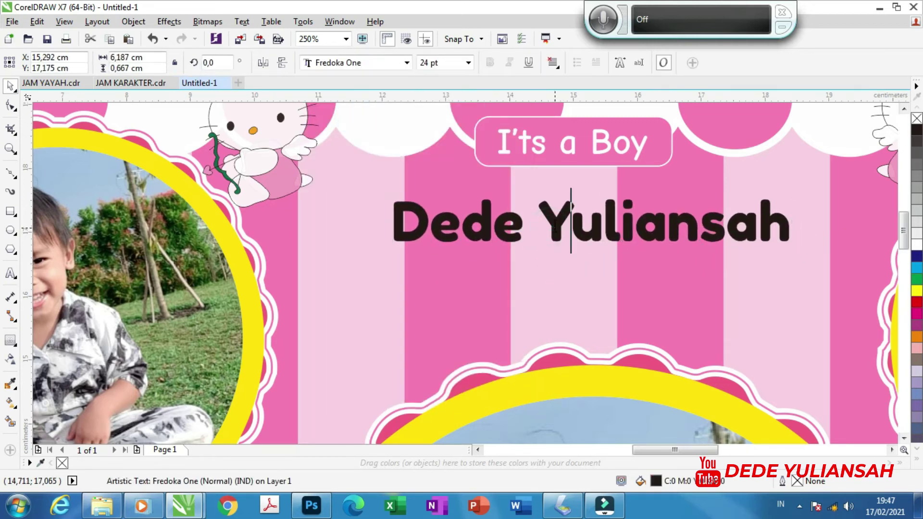
key("Return")
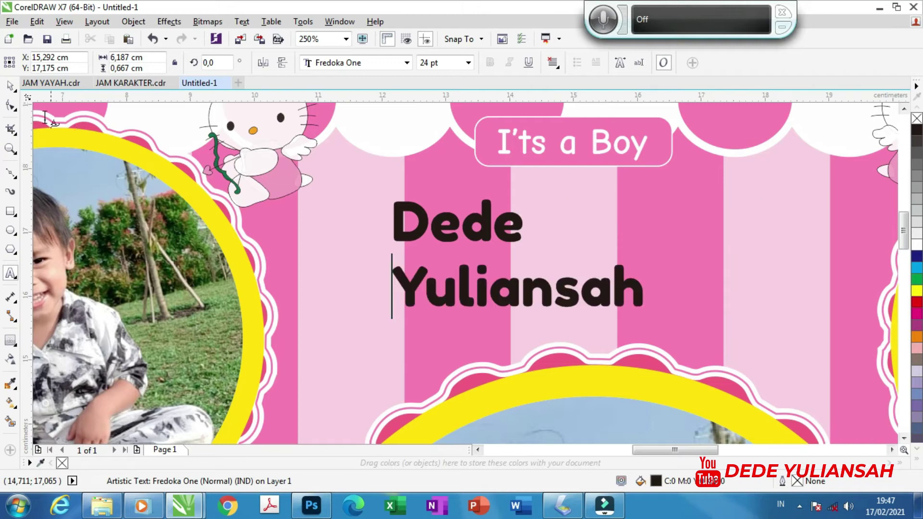
left_click(10, 86)
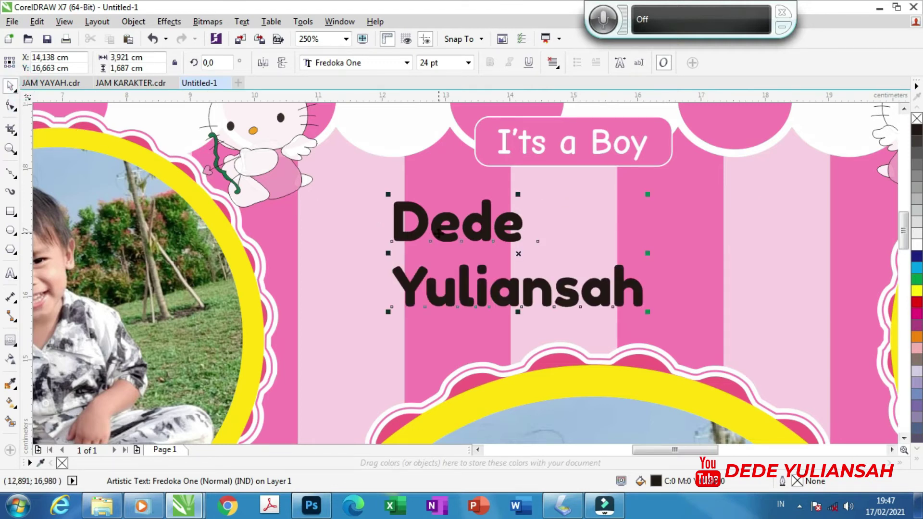
right_click(438, 236)
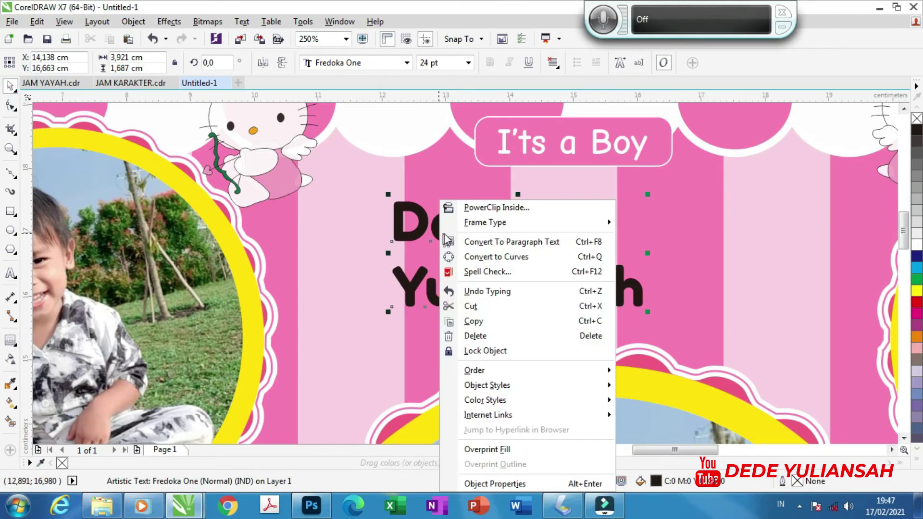
left_click(394, 233)
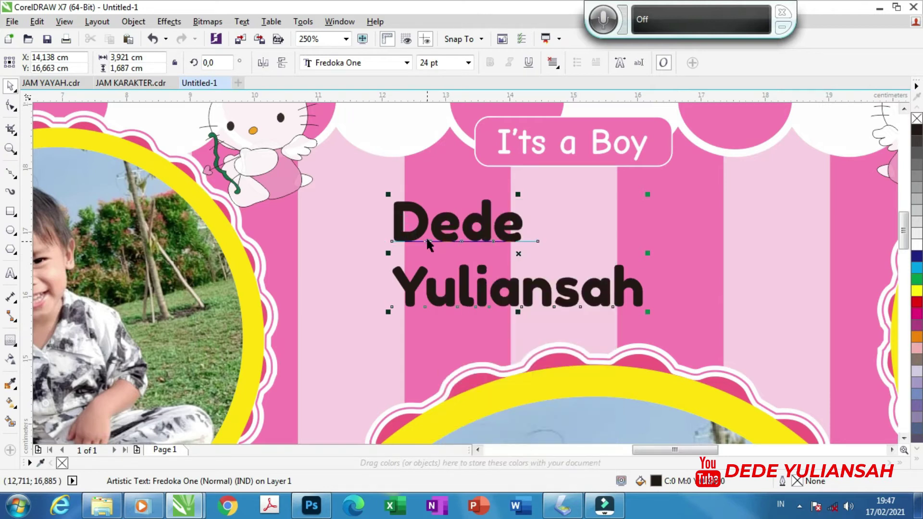
left_click(443, 244)
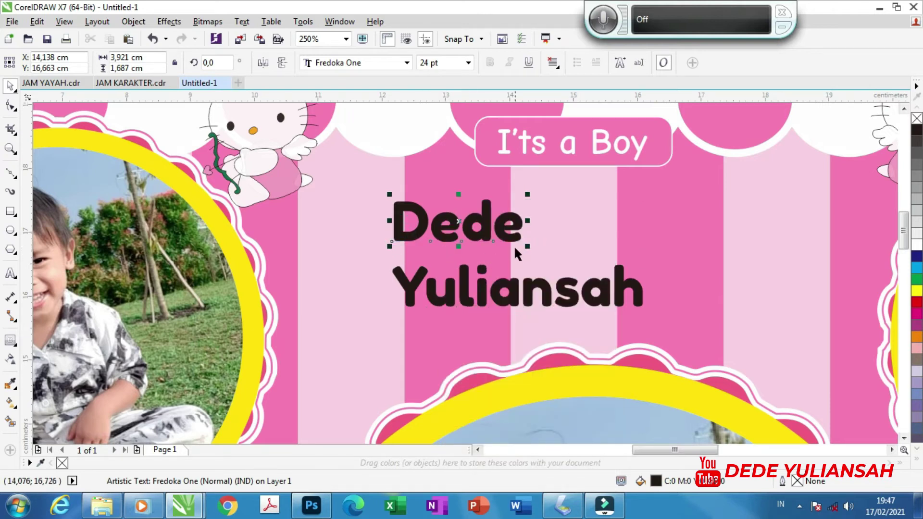
left_click_drag(529, 246, 660, 293)
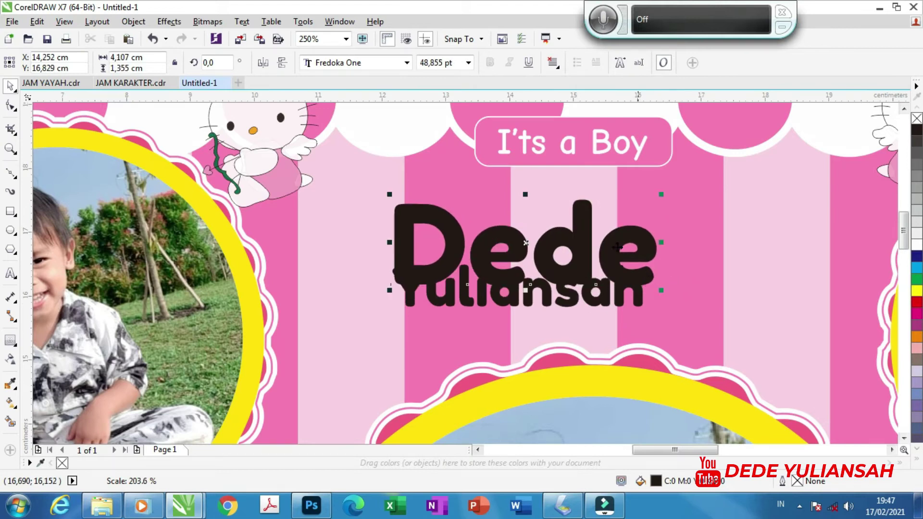
left_click_drag(611, 217, 645, 197)
left_click(633, 296)
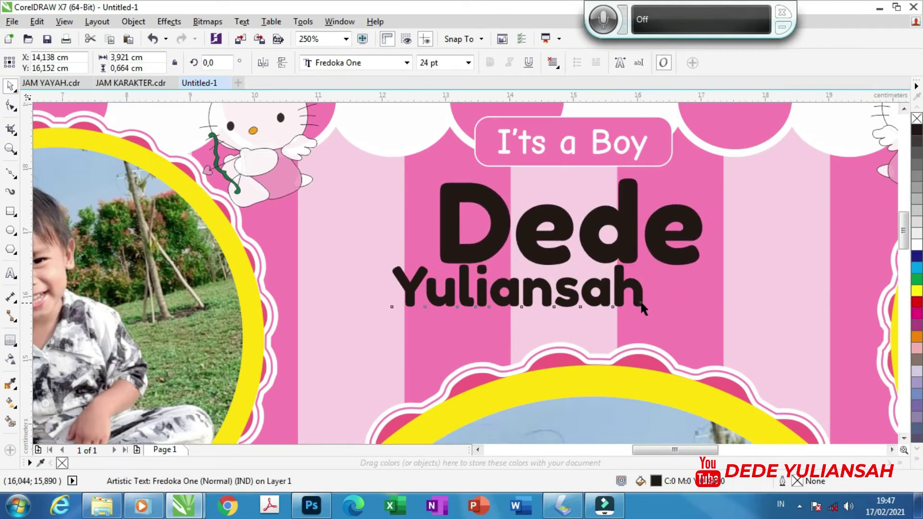
left_click(521, 323)
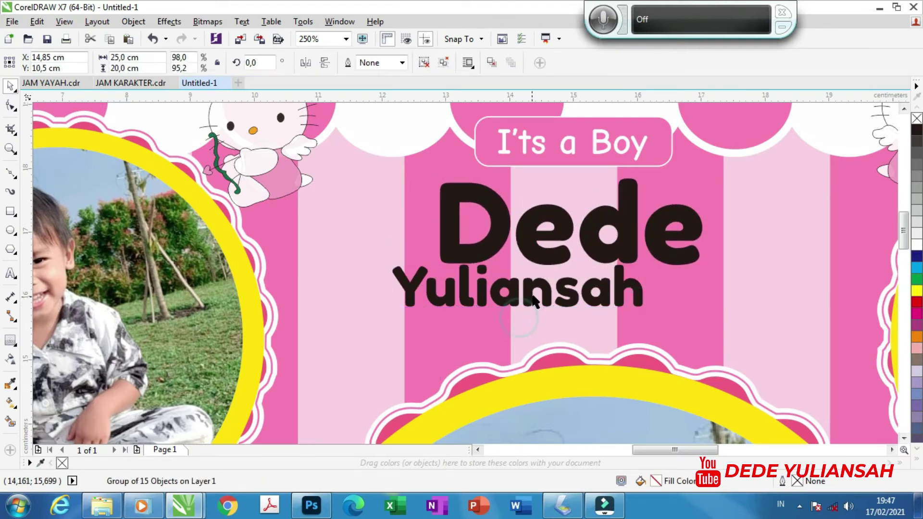
left_click(547, 305)
left_click_drag(601, 312, 822, 375)
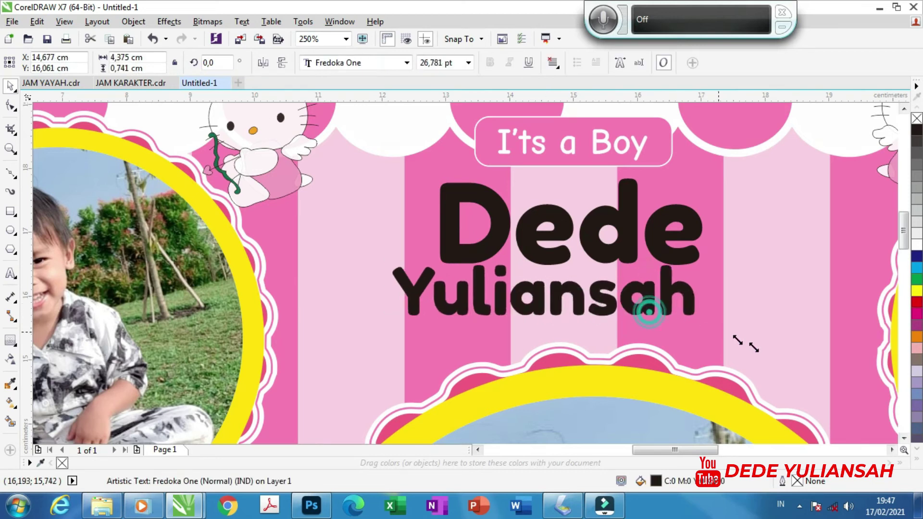
left_click(532, 242)
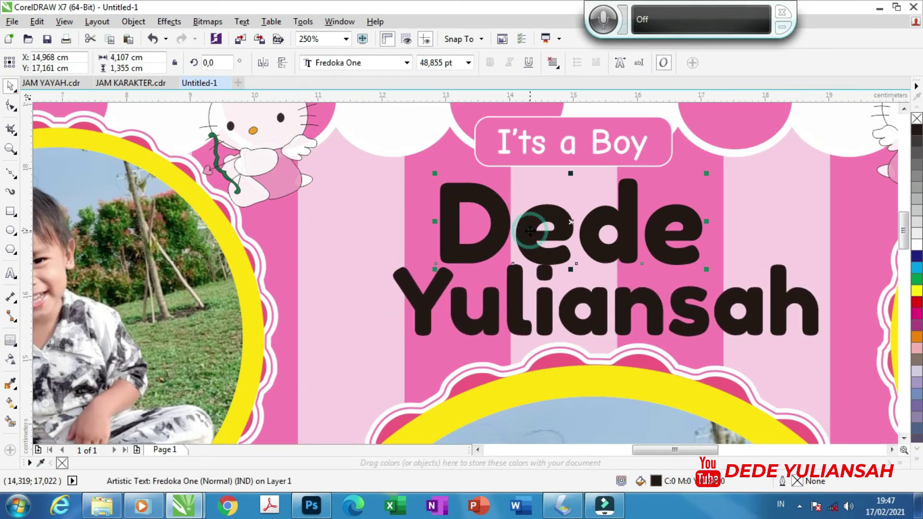
left_click(917, 301)
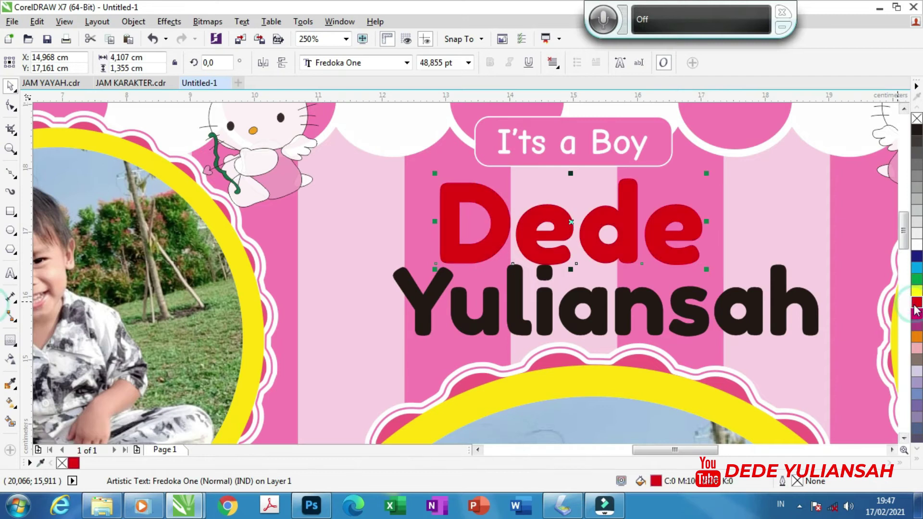
left_click(765, 298)
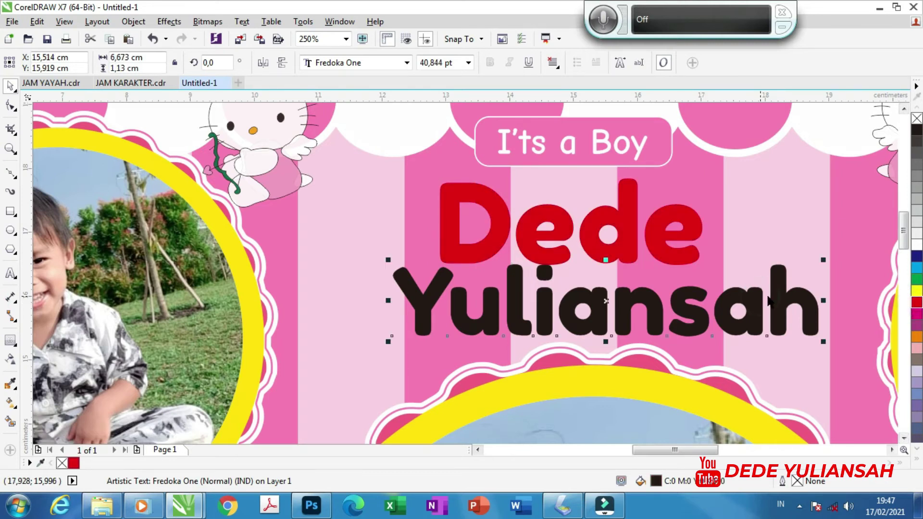
left_click(912, 306)
left_click(491, 247, "shift")
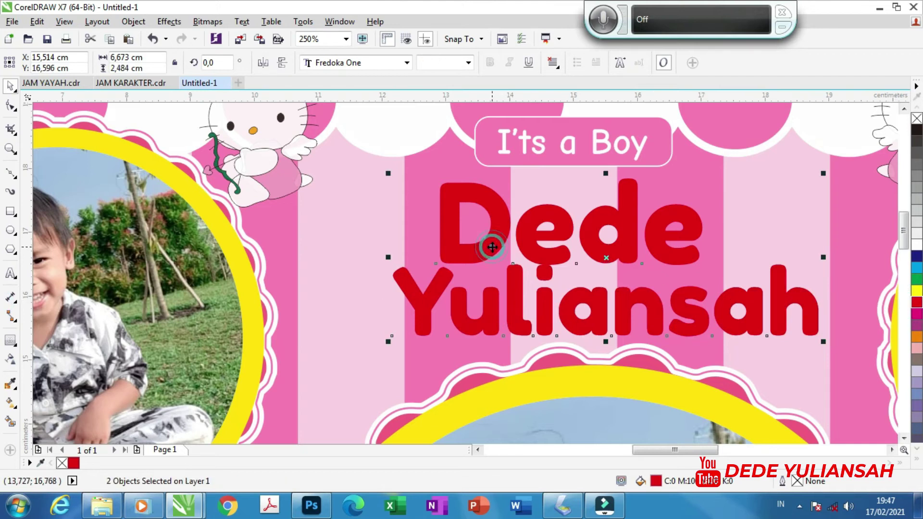
right_click(492, 247)
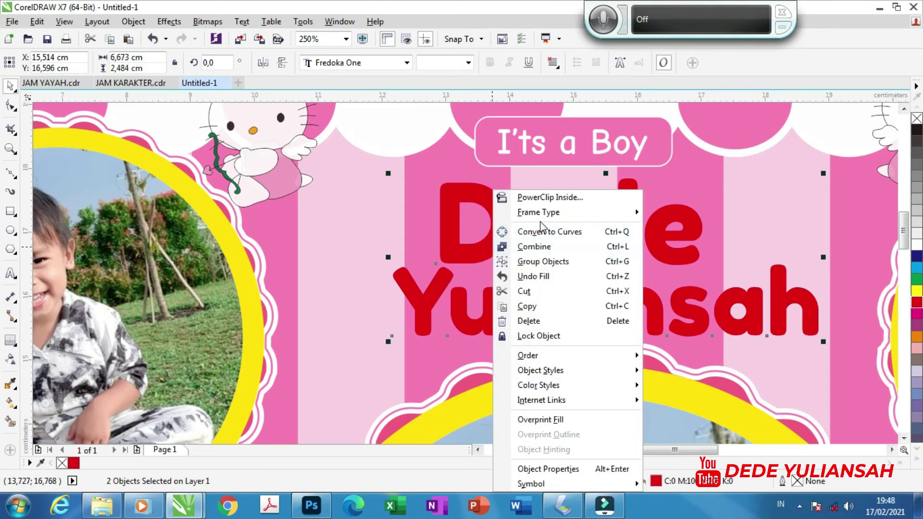
left_click(542, 263)
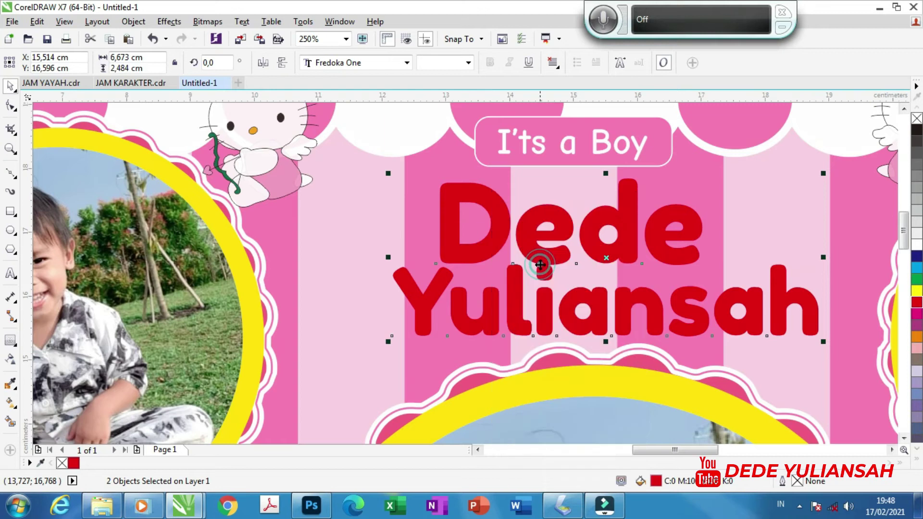
Step: Add a white outside contour around the grouped name
left_click(11, 341)
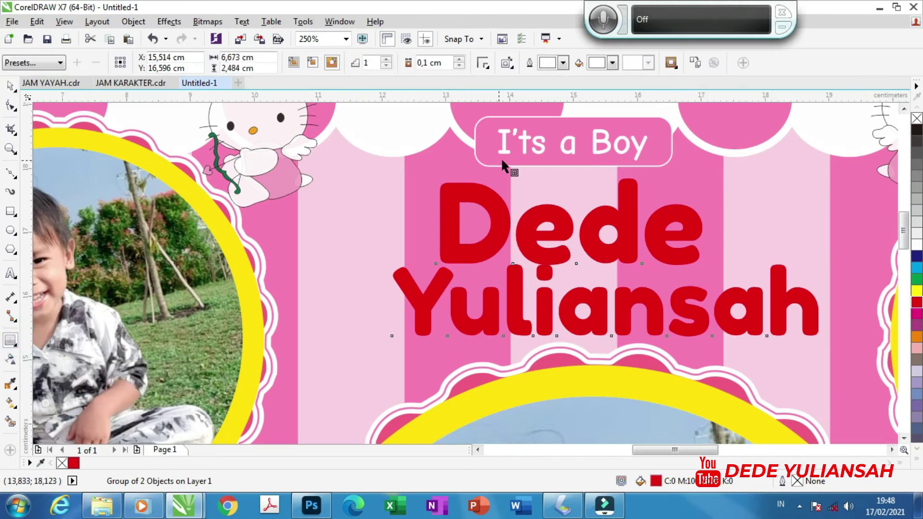
left_click(614, 63)
left_click(637, 76)
left_click(335, 66)
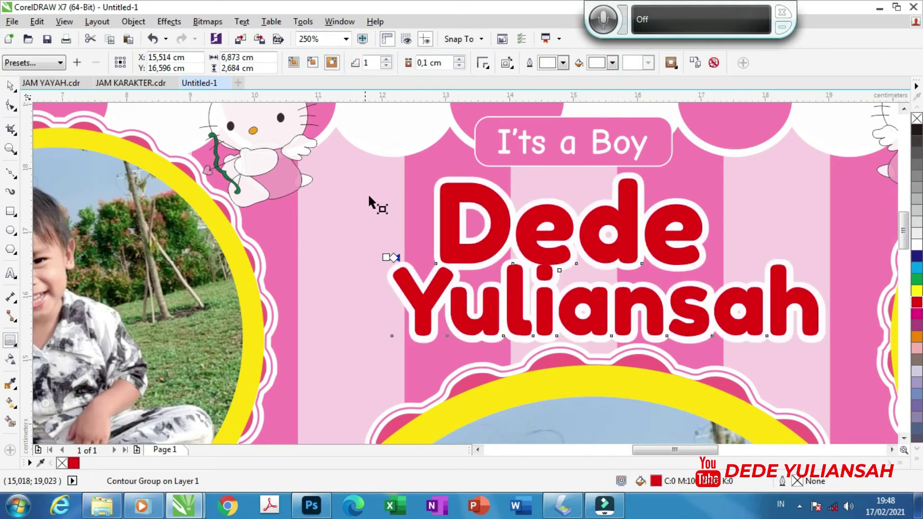
scroll(378, 249, "up", 2)
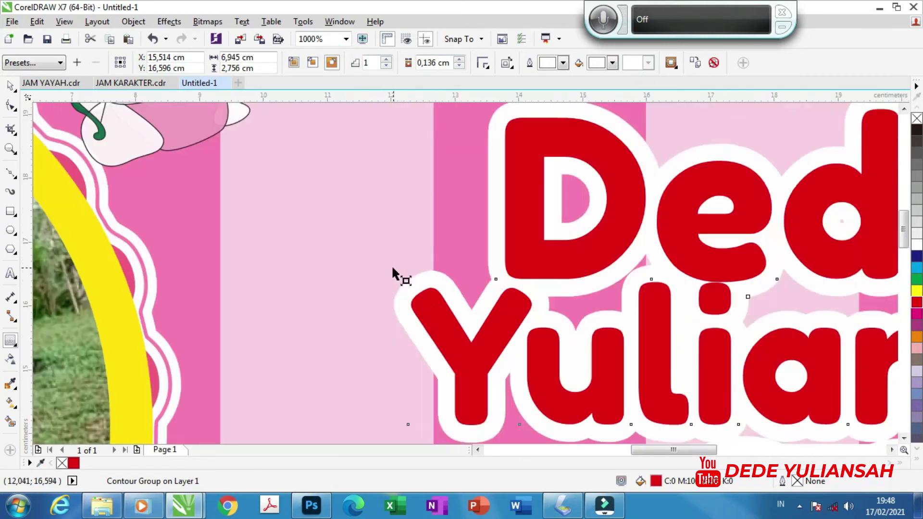
scroll(391, 264, "down", 1)
scroll(391, 264, "down", 1)
Step: Nudge the outlined name slightly left to recentre it beneath It's a Boy
left_click(11, 87)
scroll(341, 253, "down", 1)
scroll(342, 253, "down", 1)
scroll(394, 264, "up", 2)
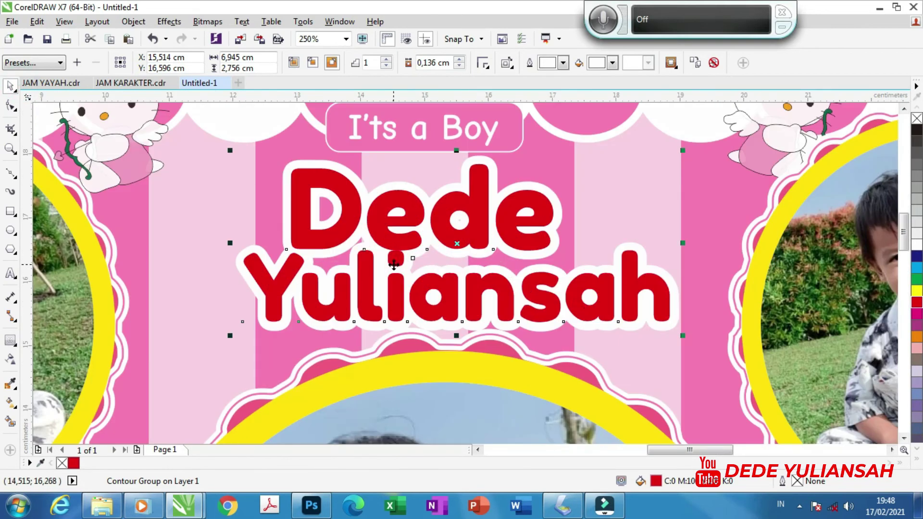
left_click_drag(659, 310, 630, 308)
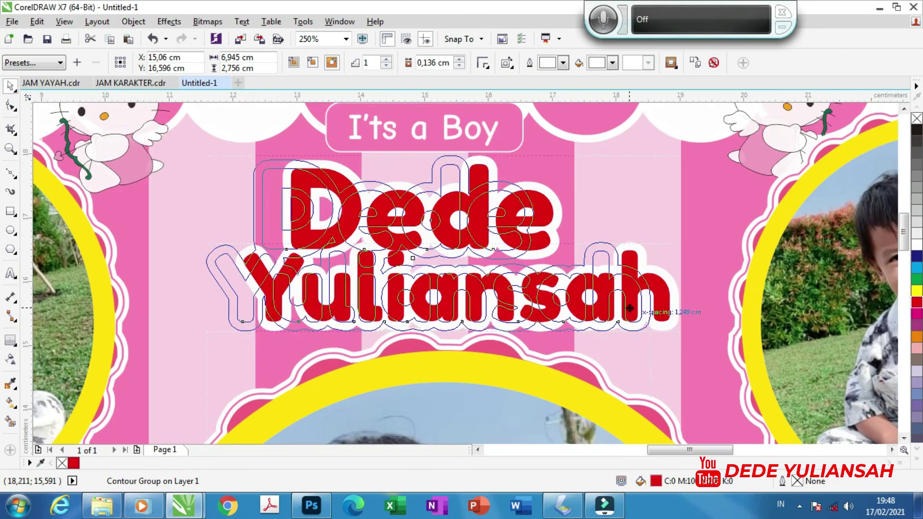
scroll(630, 309, "down", 1)
scroll(630, 308, "down", 1)
scroll(630, 308, "down", 1)
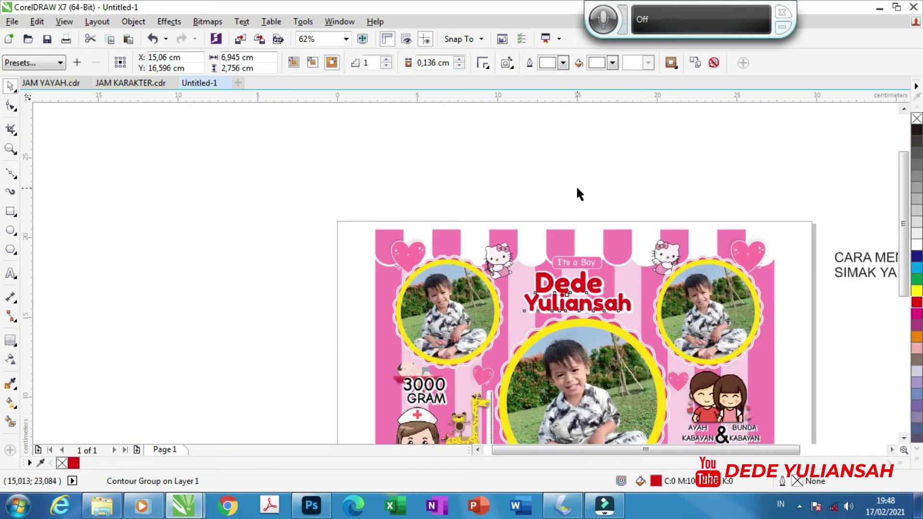
left_click(579, 193)
scroll(611, 314, "up", 2)
left_click(655, 310)
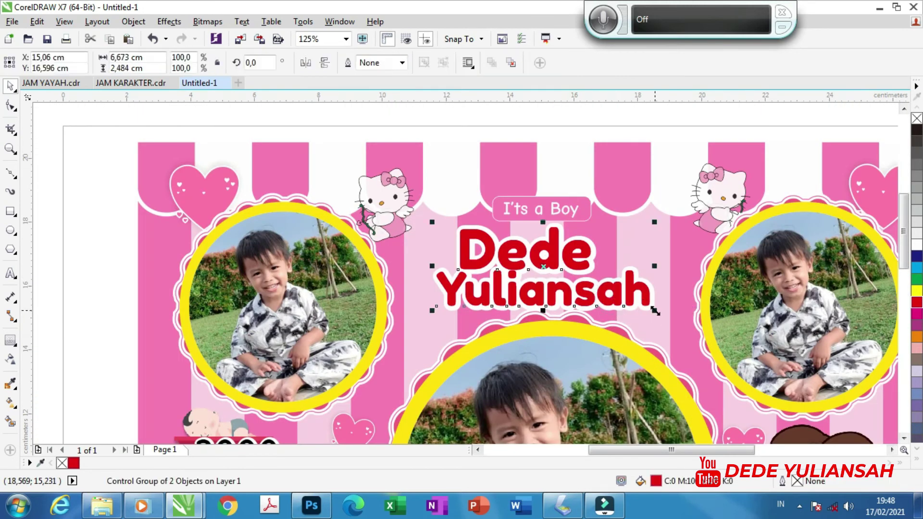
left_click_drag(655, 310, 643, 306)
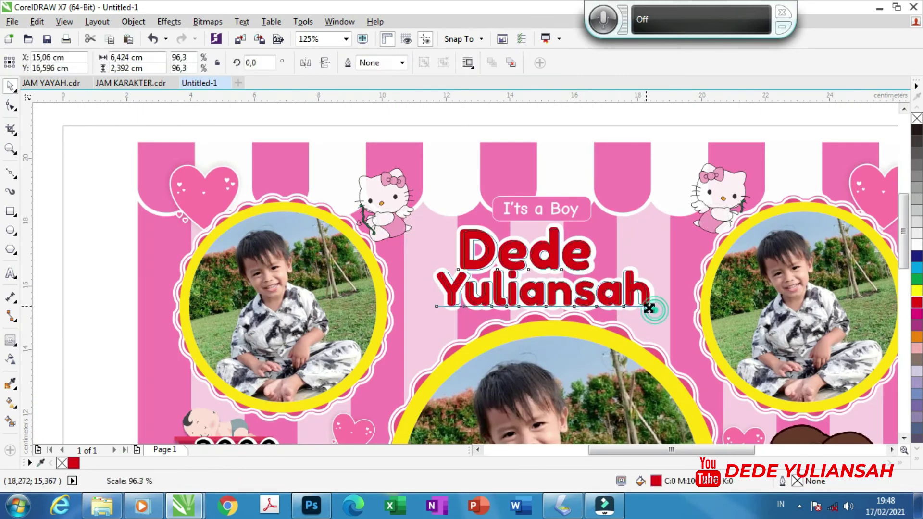
left_click(91, 211)
Step: Scroll around the page to check how the smaller name sits in the bio
scroll(412, 211, "down", 2)
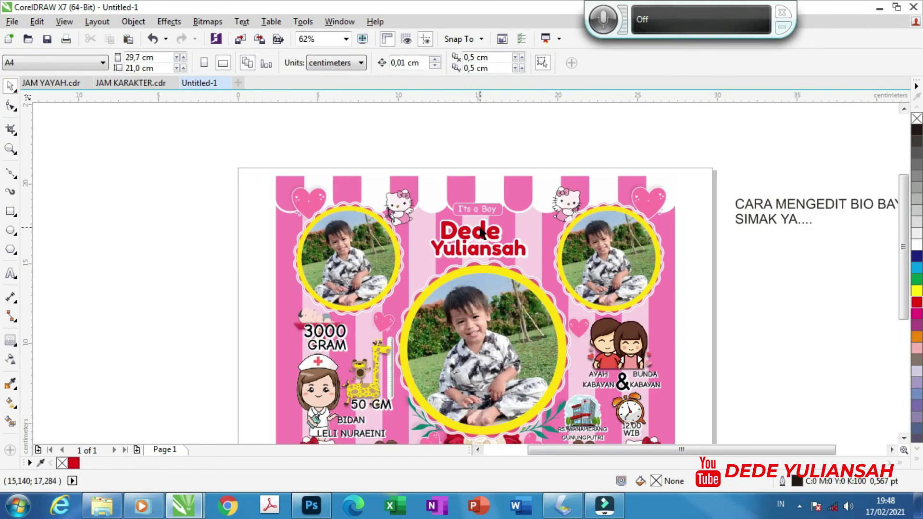
scroll(483, 232, "up", 2)
scroll(480, 198, "down", 2)
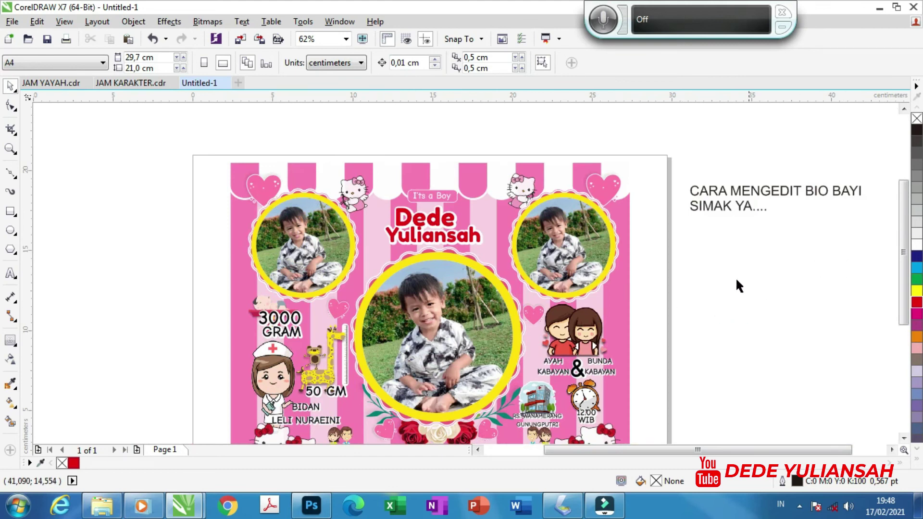
scroll(398, 255, "down", 2)
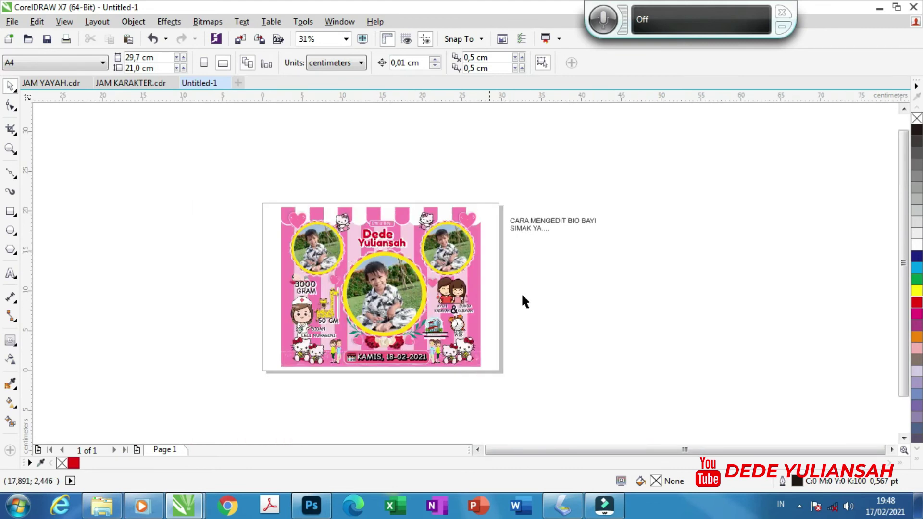
scroll(534, 230, "up", 2)
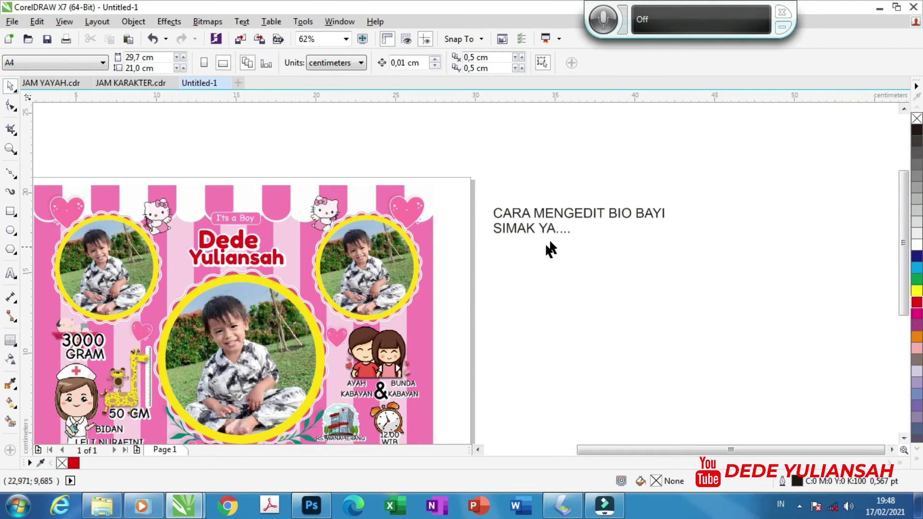
scroll(555, 236, "up", 2)
Step: Begin the capitalised note under SIMAK YA.... with 'DEMIKIAN TUTORIAL SINGKAT INIMU'
double_click(581, 228)
type("d")
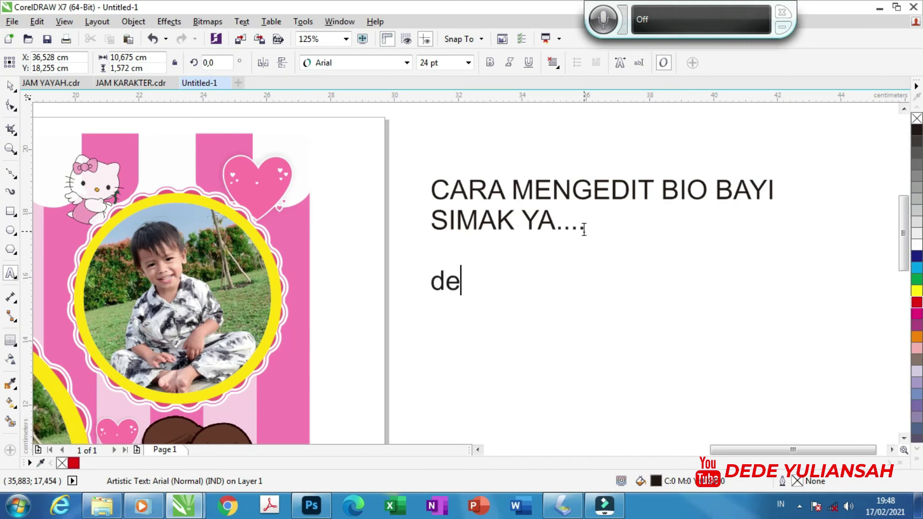
key("BackSpace")
key("Caps_Lock")
type("DEMIKIAN C")
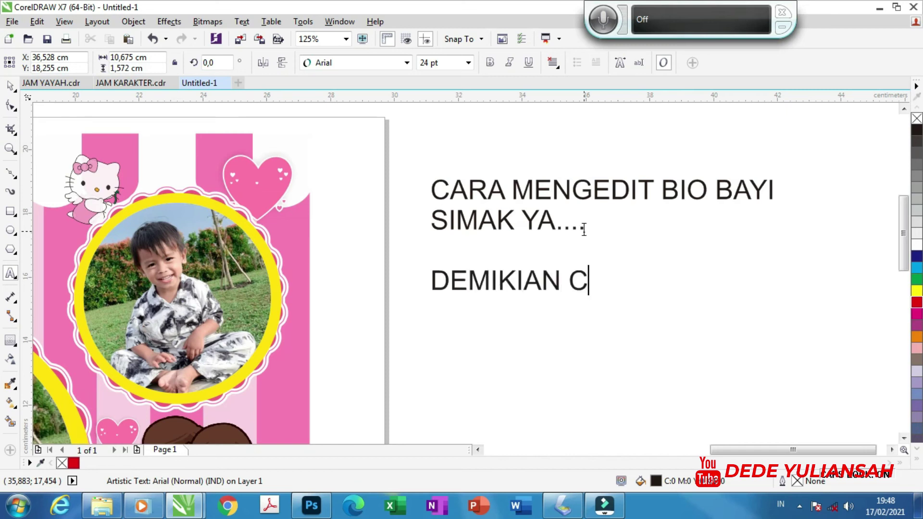
key("BackSpace")
key("Caps_Lock")
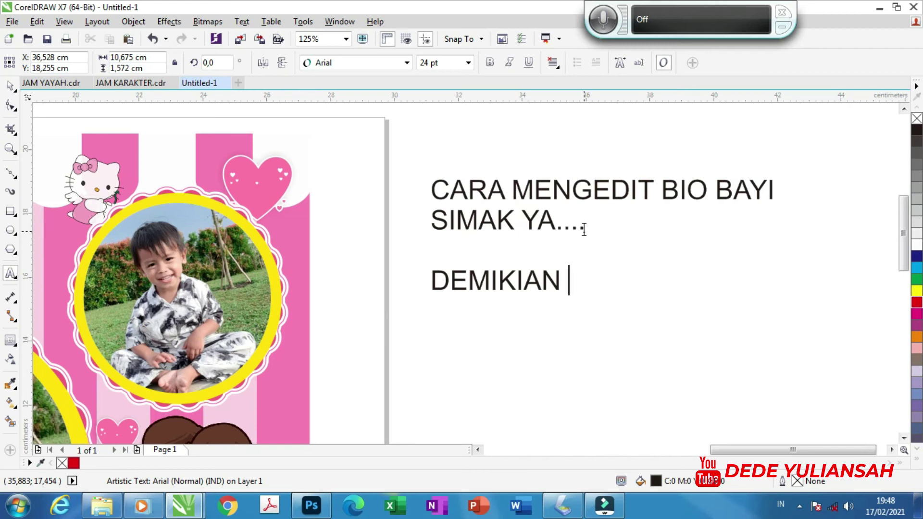
type("TUT")
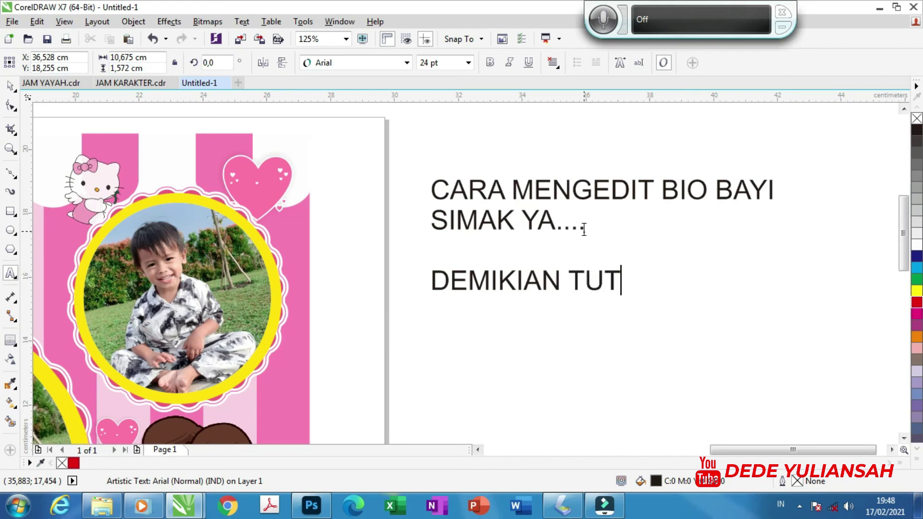
type("ORIAL SINGKAT INI")
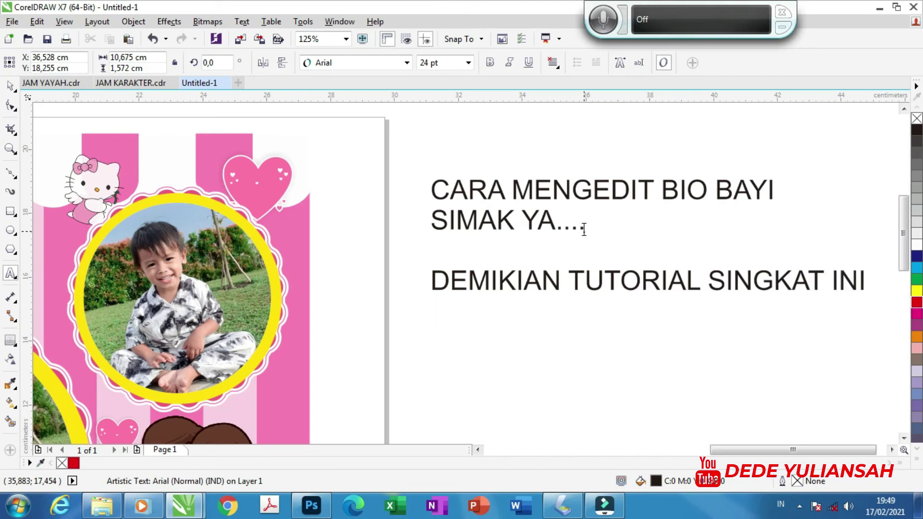
type("MU")
Step: Finish the note: 'MUDAH KAN... SELANJUTNYA ANDA', 'TINGGAL MENGGANTI KATA-KATANYA', then 'TERIMA KASIH'
key("BackSpace")
key("BackSpace")
type("MUDAH KAN")
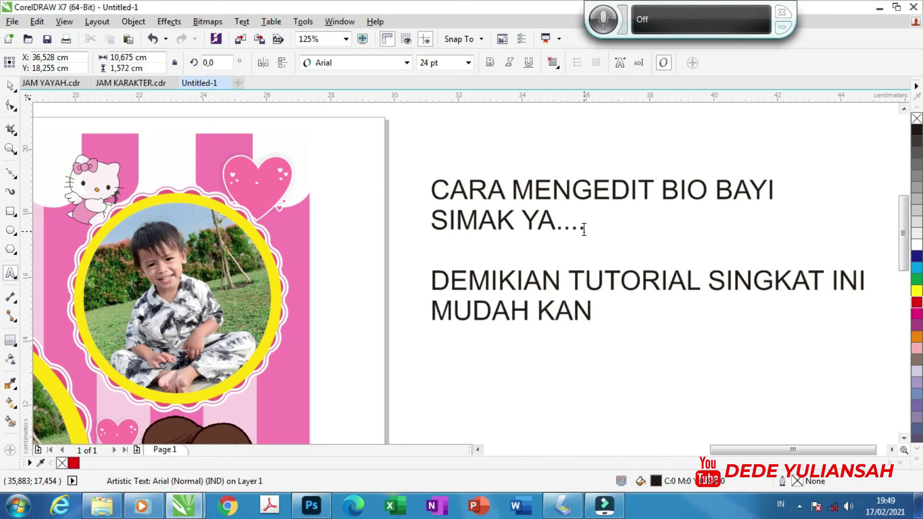
type("... SELANJUTNYA")
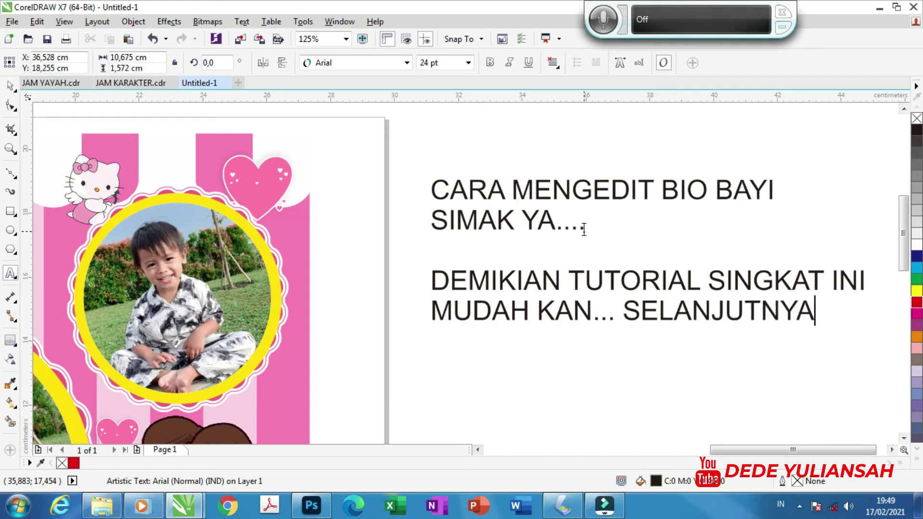
type(" ANDA")
key("Return")
type("TINGGAL MENGGANTI K")
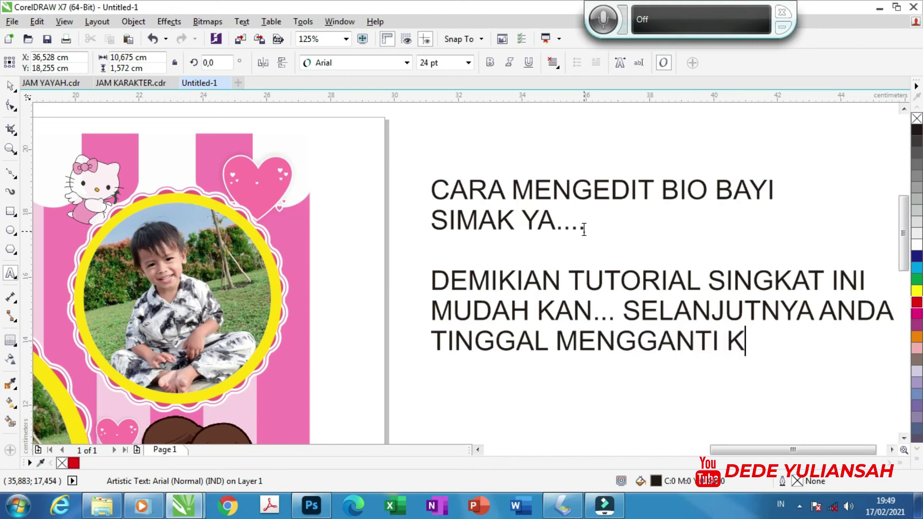
type("ATA-KATANYA")
key("Return")
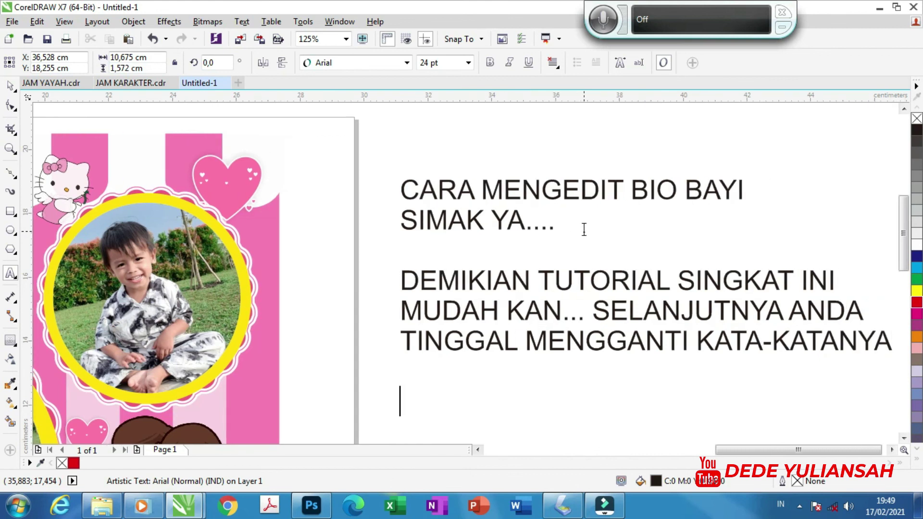
type("TERIMA KASIH")
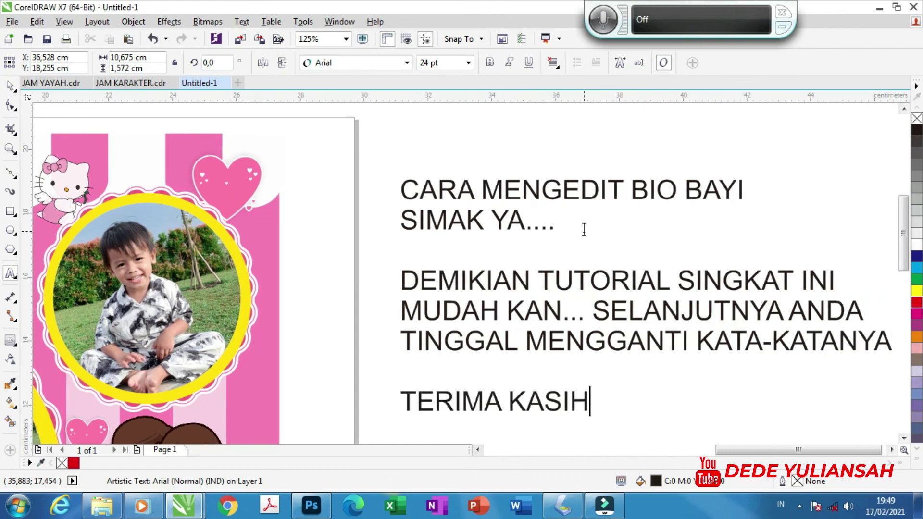
left_click(11, 149)
right_click(447, 249)
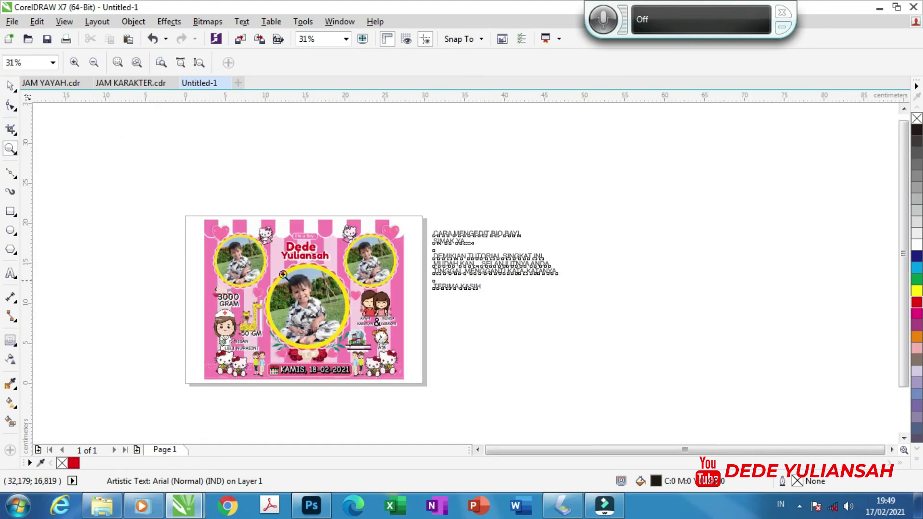
mouse_move(194, 212)
left_mouse_down()
mouse_move(334, 332)
mouse_move(413, 384)
left_mouse_up()
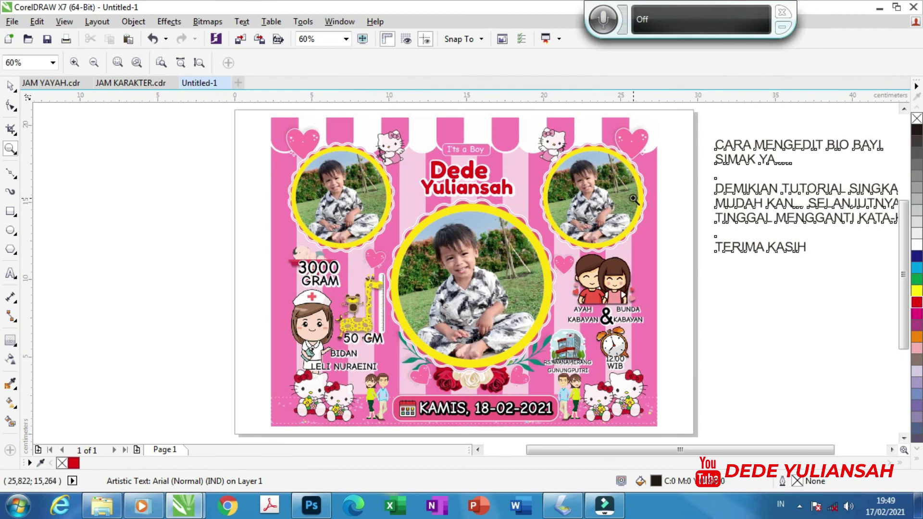